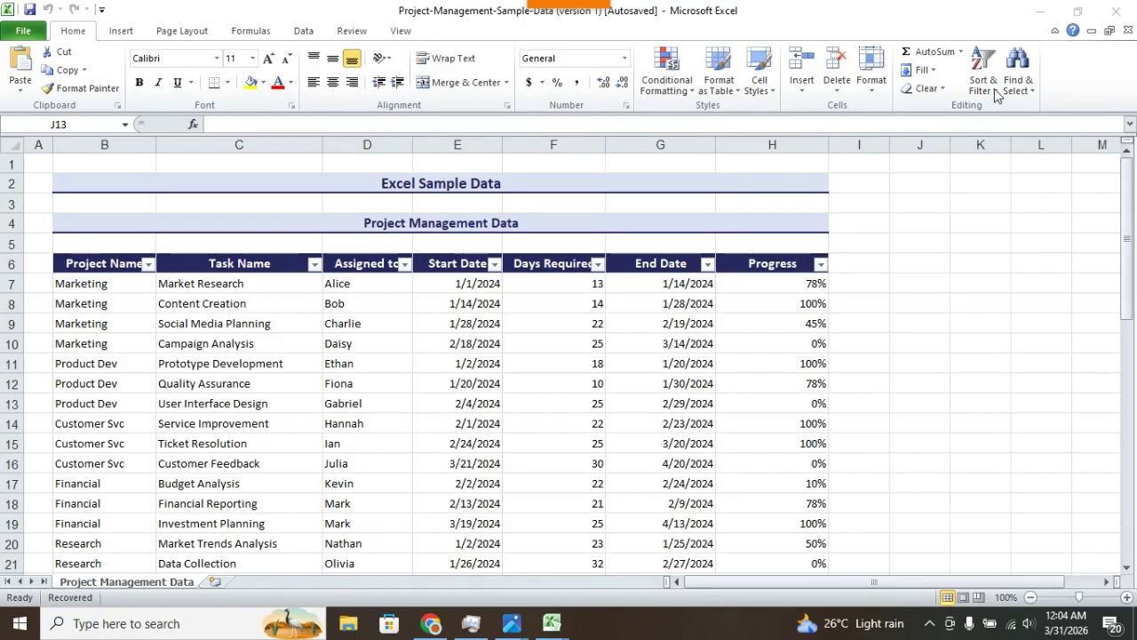
{"action": "left_click", "coordinate": [995, 96]}
{"action": "left_click", "coordinate": [996, 95]}
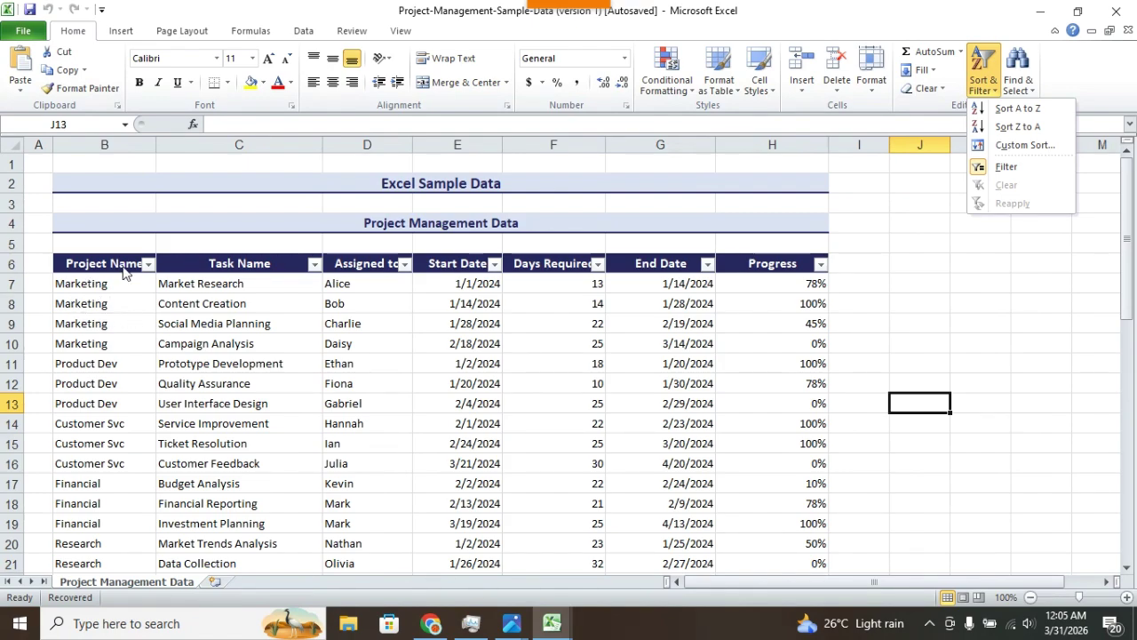
{"action": "left_click", "coordinate": [142, 315]}
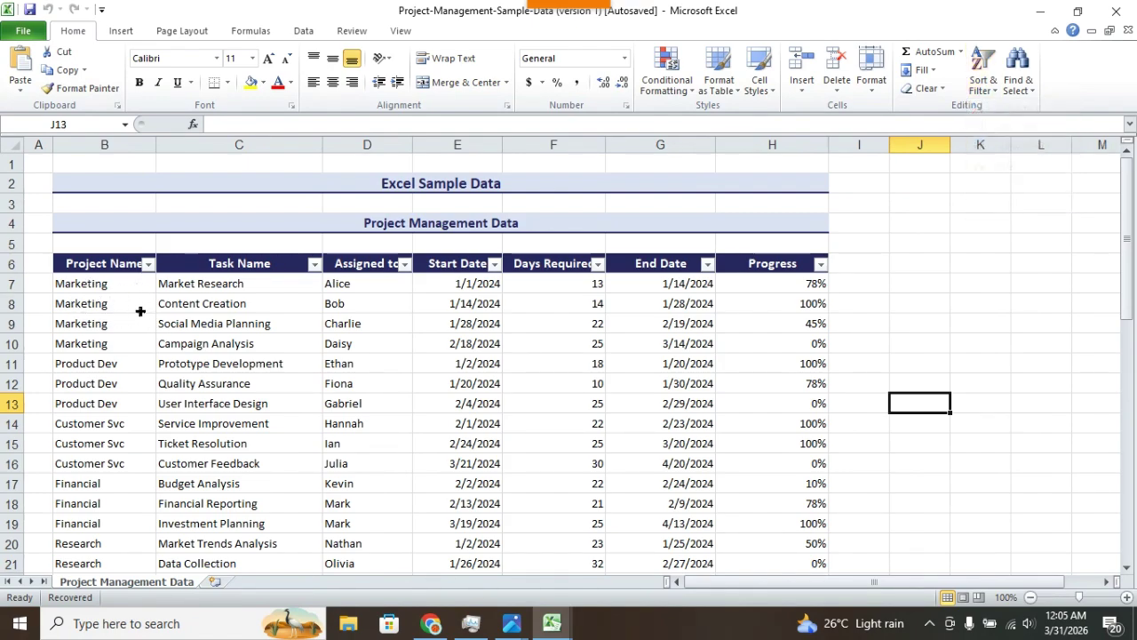
{"action": "scroll", "coordinate": [124, 306], "scroll_direction": "down", "scroll_amount": 3}
{"action": "scroll", "coordinate": [124, 305], "scroll_direction": "down", "scroll_amount": 6}
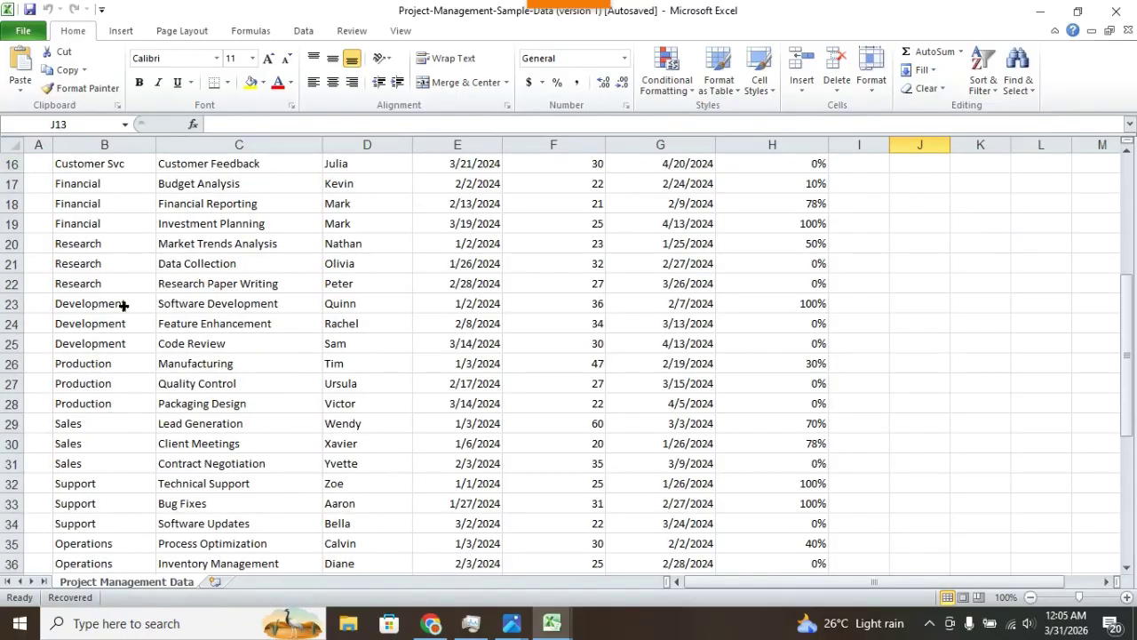
{"action": "scroll", "coordinate": [95, 315], "scroll_direction": "up", "scroll_amount": 9}
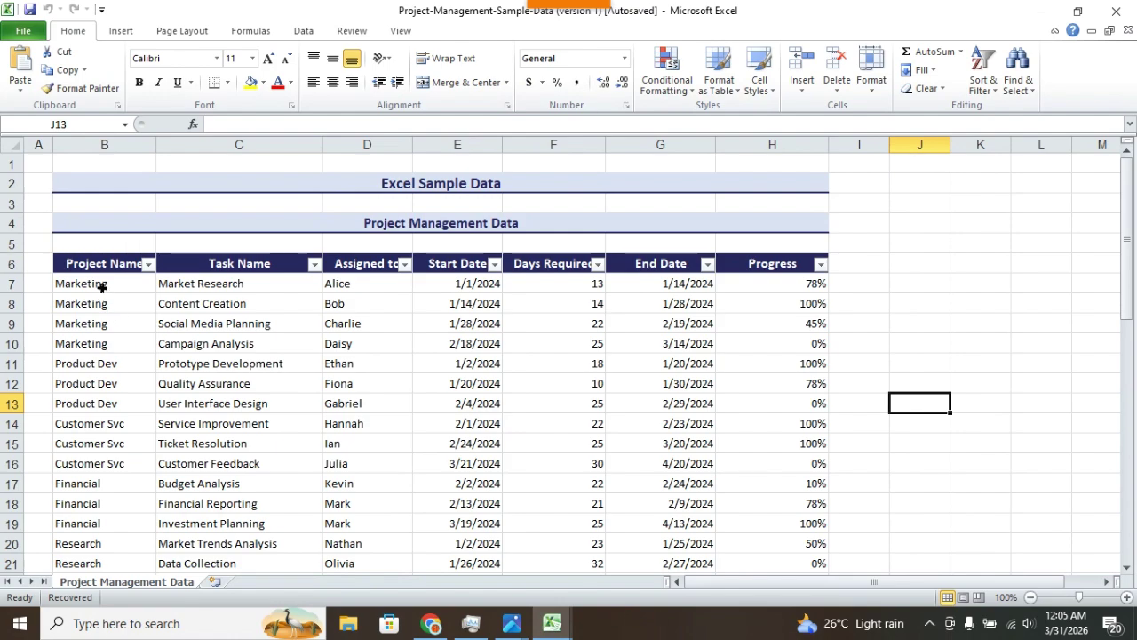
Sort the project table by Project Name from A to Z and review the reordered rows
{"action": "left_click", "coordinate": [103, 286]}
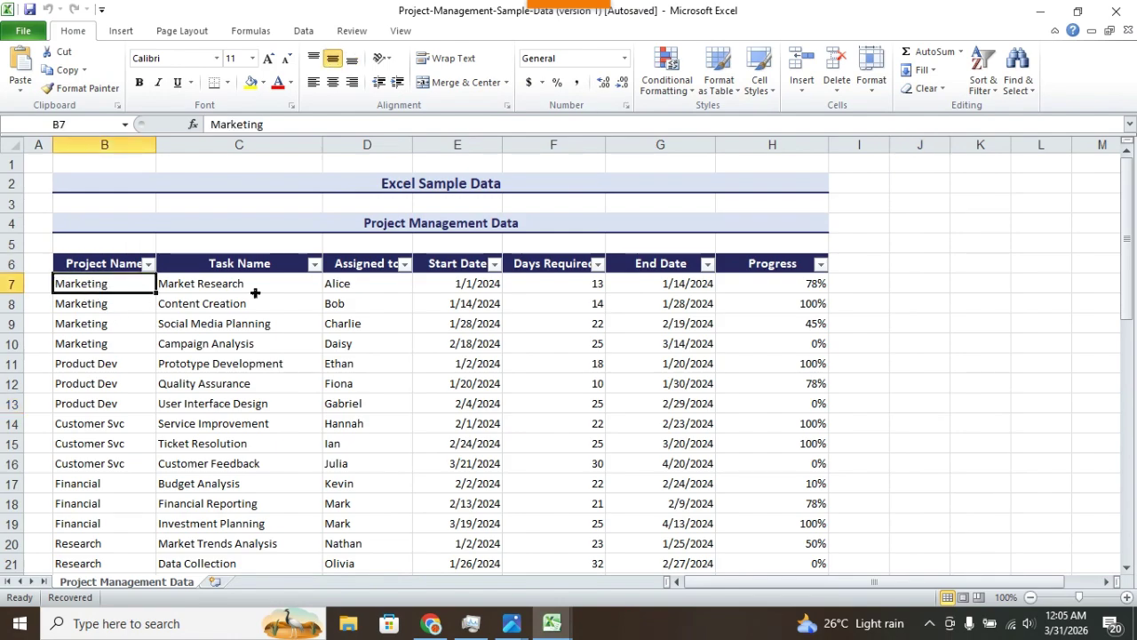
{"action": "left_click", "coordinate": [999, 94]}
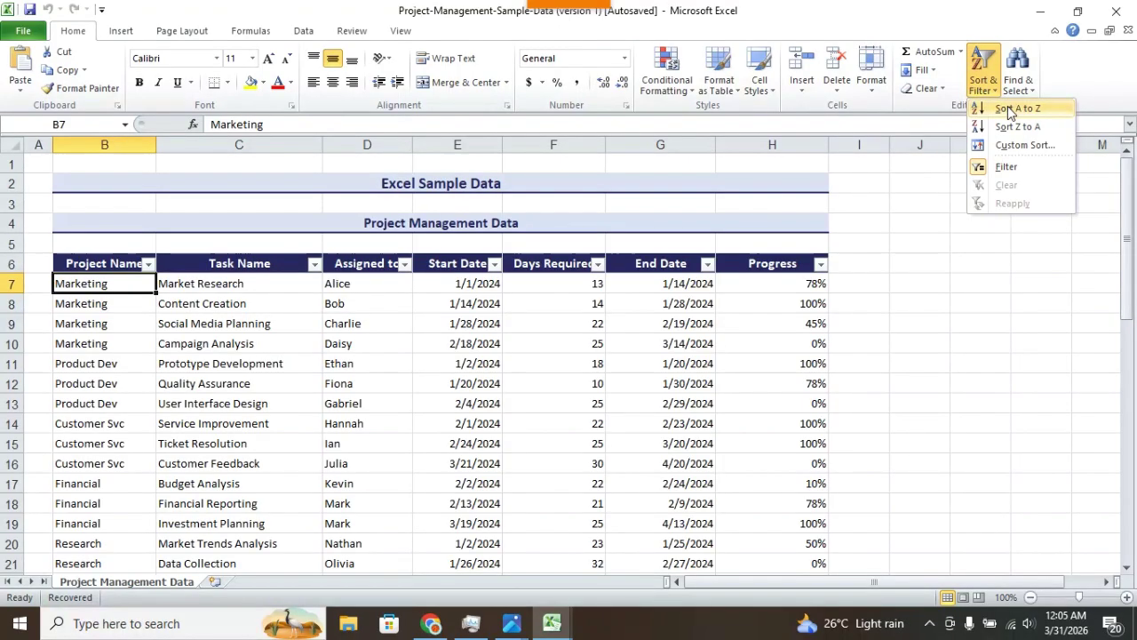
{"action": "left_click", "coordinate": [1010, 109]}
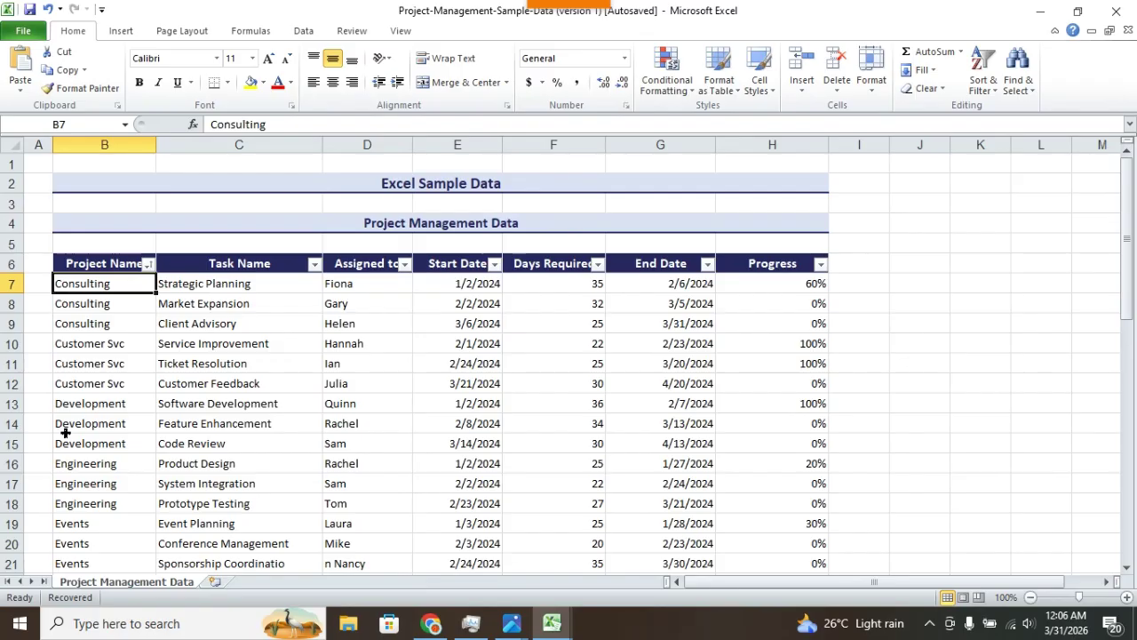
{"action": "scroll", "coordinate": [65, 433], "scroll_direction": "down", "scroll_amount": 1}
{"action": "scroll", "coordinate": [65, 422], "scroll_direction": "down", "scroll_amount": 2}
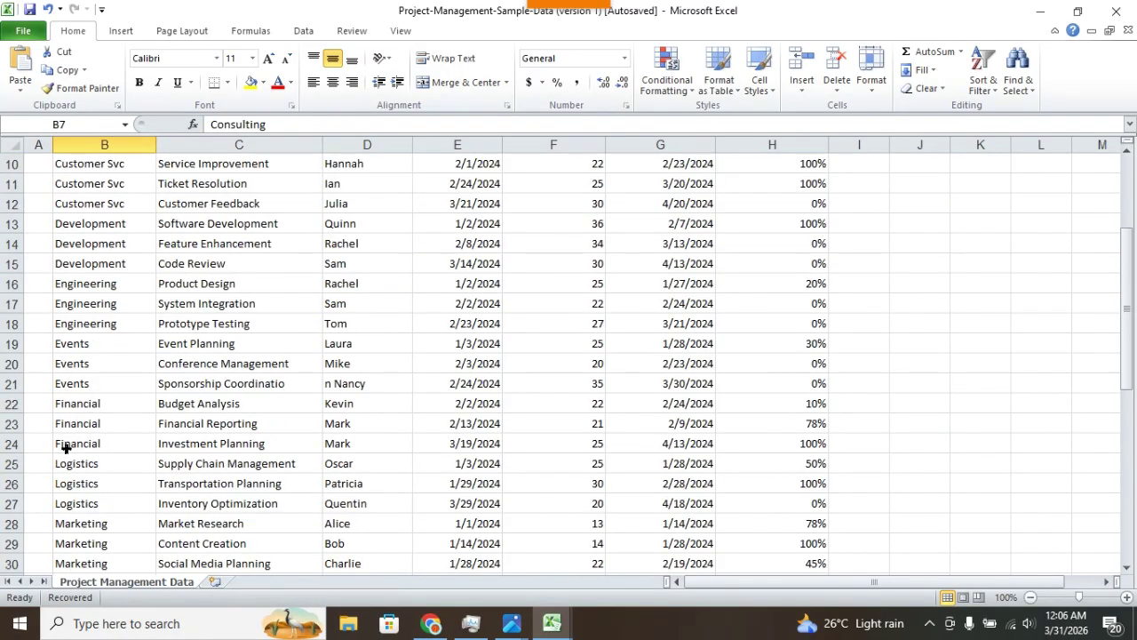
{"action": "scroll", "coordinate": [78, 471], "scroll_direction": "down", "scroll_amount": 1}
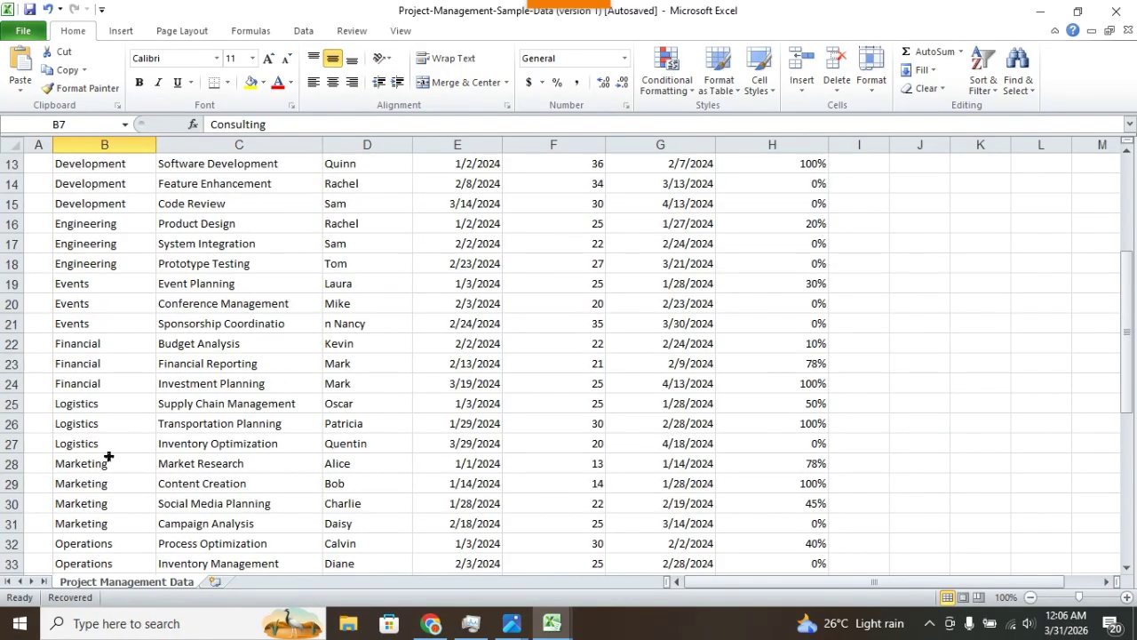
{"action": "scroll", "coordinate": [108, 456], "scroll_direction": "up", "scroll_amount": 4}
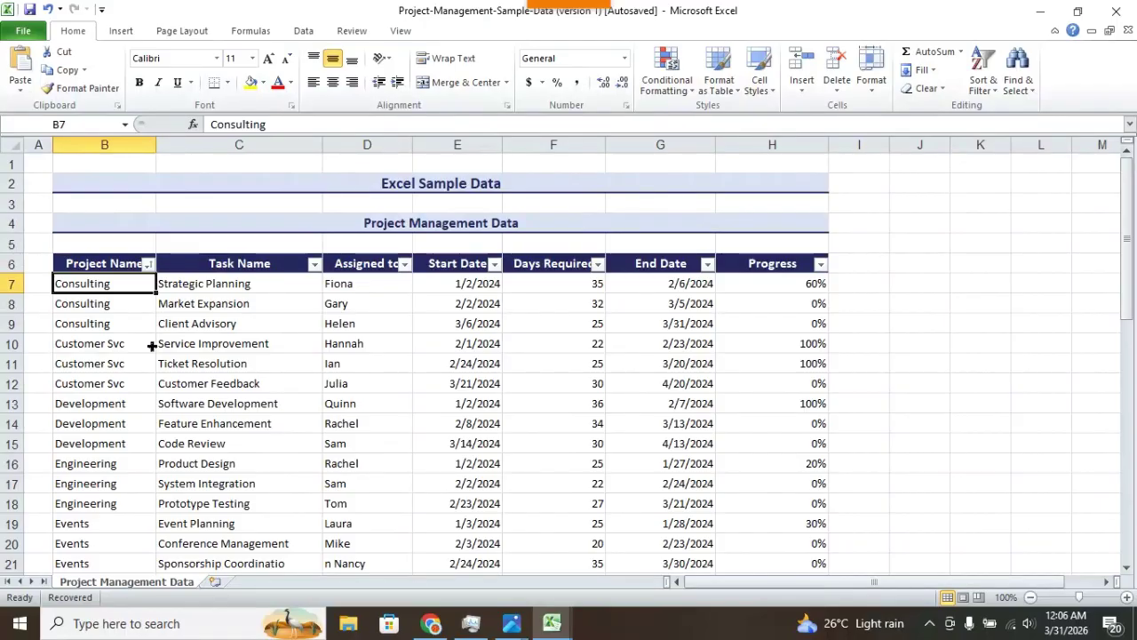
Sort the project table by Project Name from Z to A
{"action": "left_click", "coordinate": [988, 90]}
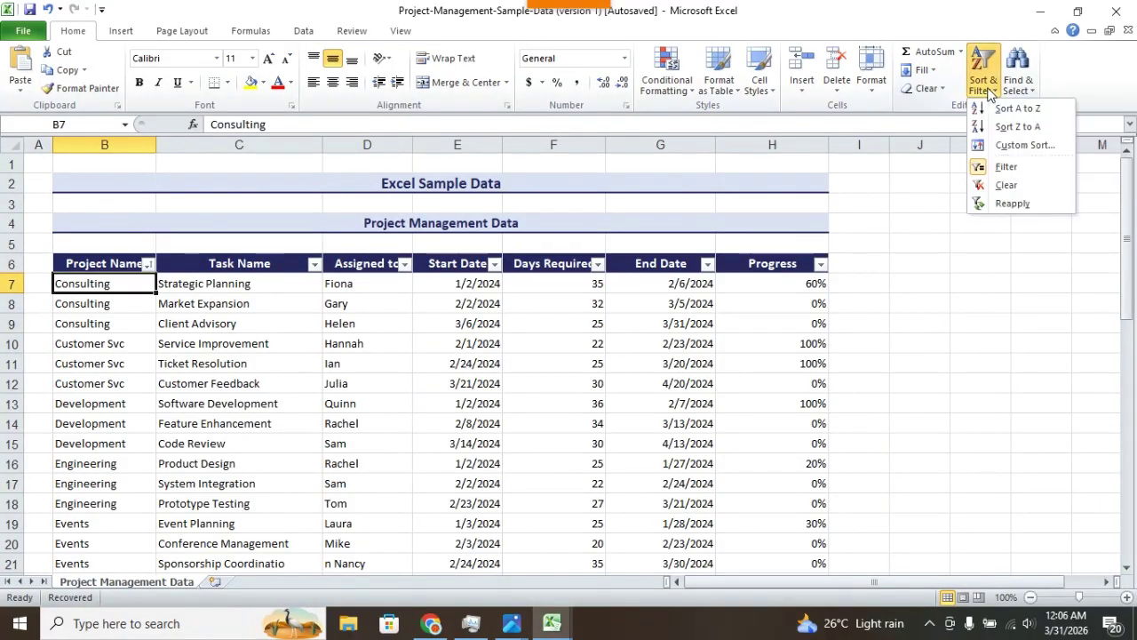
{"action": "left_click", "coordinate": [1033, 128]}
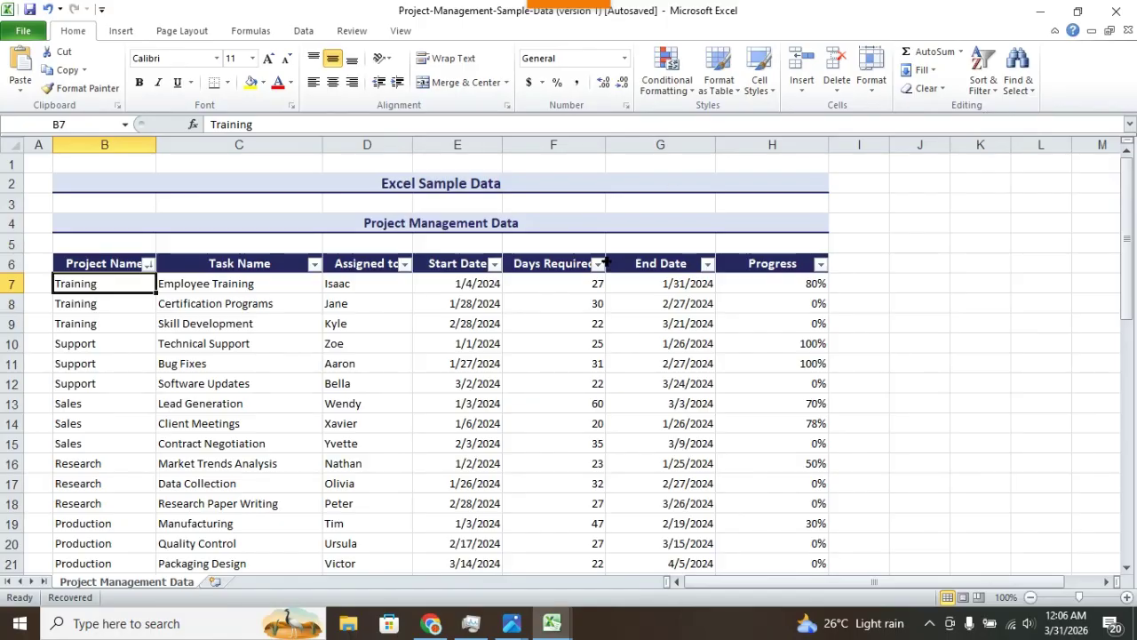
Start a custom sort of the table by Project Name values and set its order to A to Z
{"action": "left_click", "coordinate": [984, 89]}
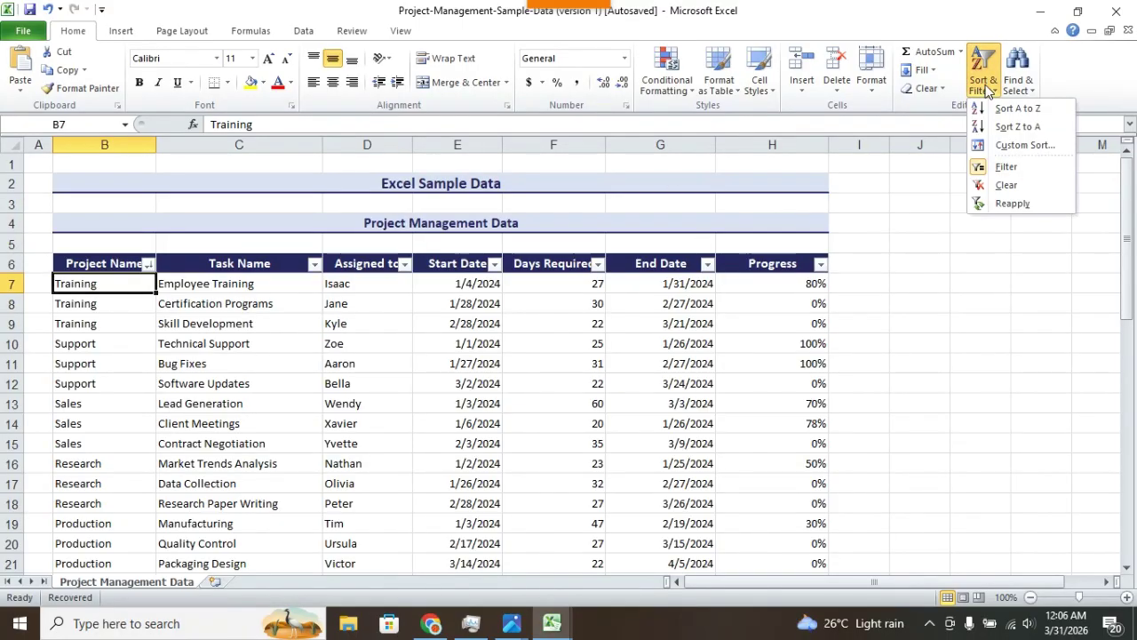
{"action": "left_click", "coordinate": [1025, 145]}
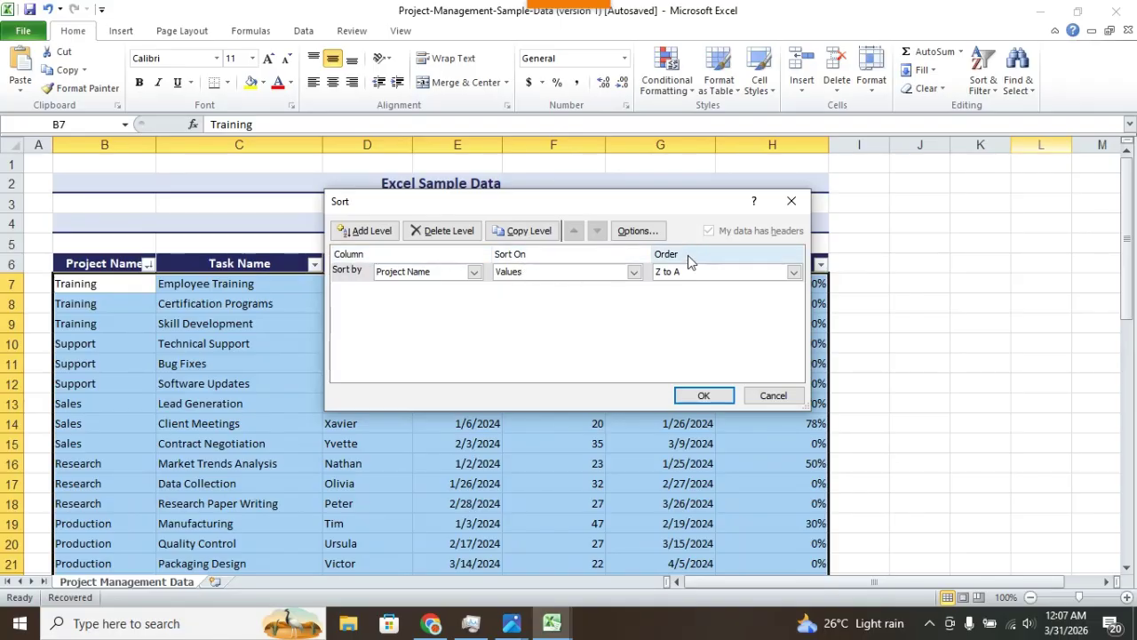
{"action": "left_click", "coordinate": [794, 272]}
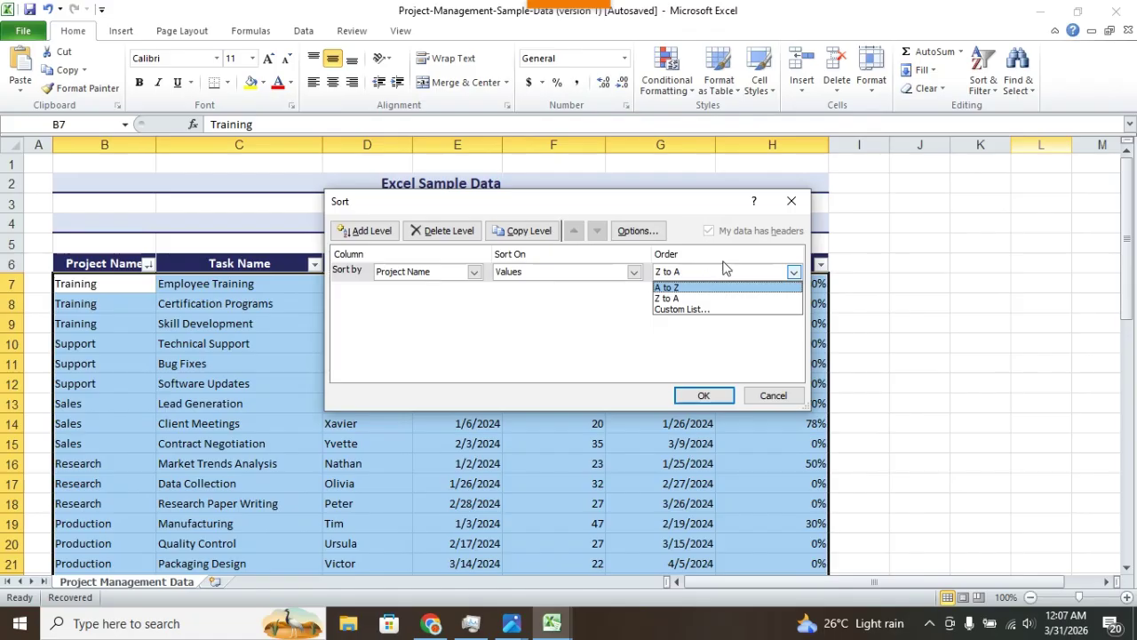
{"action": "left_click", "coordinate": [684, 289]}
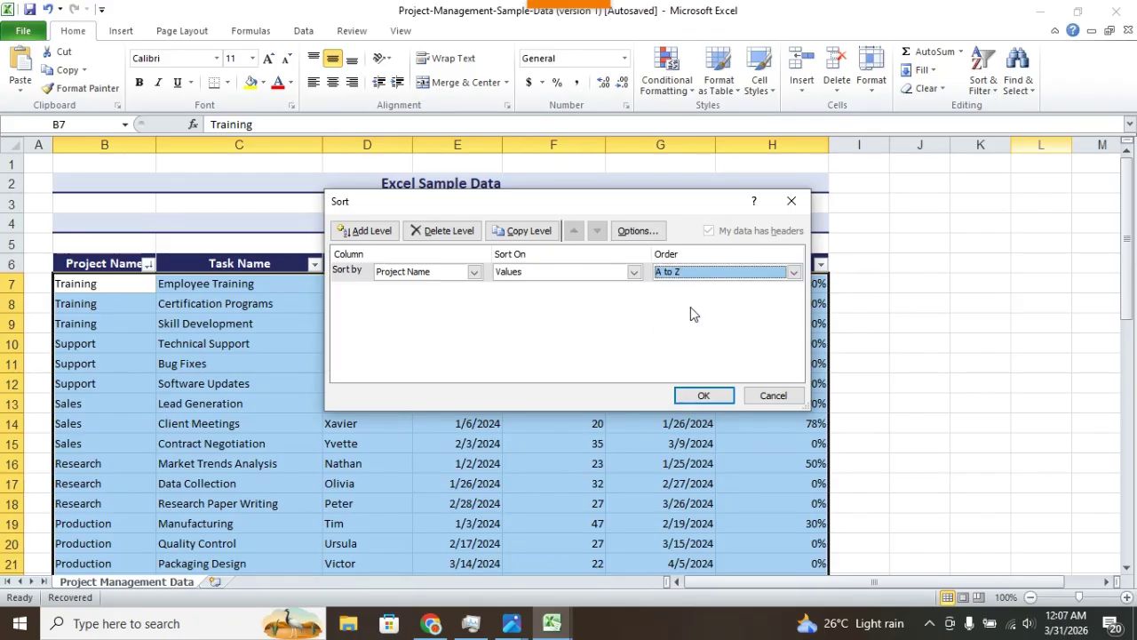
Examine the order, sort-on and column choices of the custom sort, plus its case sensitivity and orientation options
{"action": "left_click", "coordinate": [795, 273]}
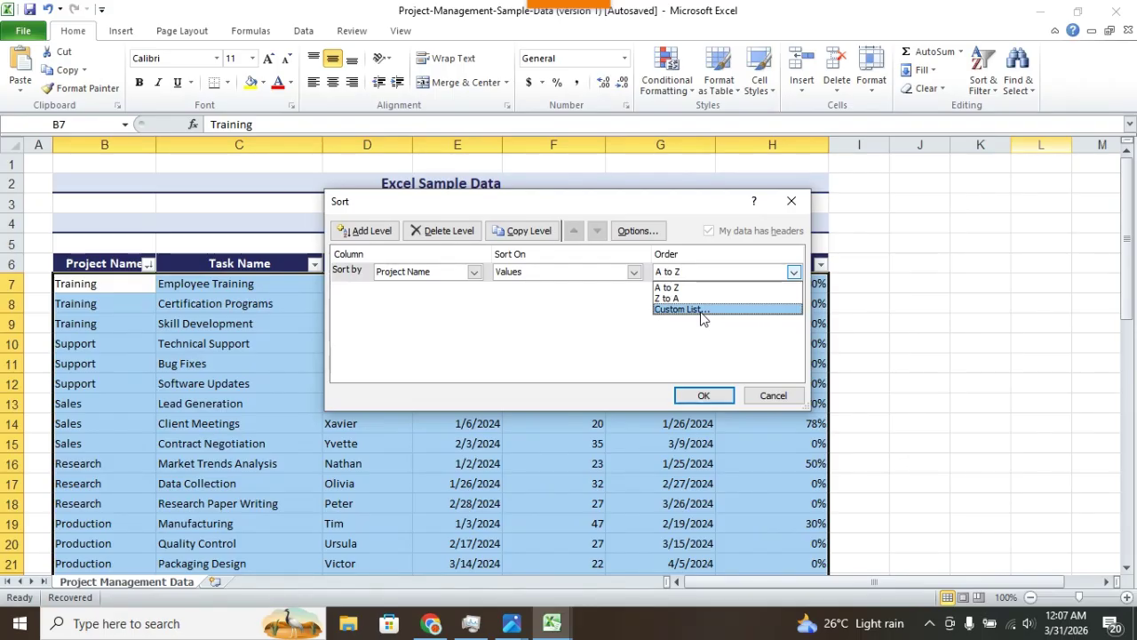
{"action": "left_click", "coordinate": [634, 274]}
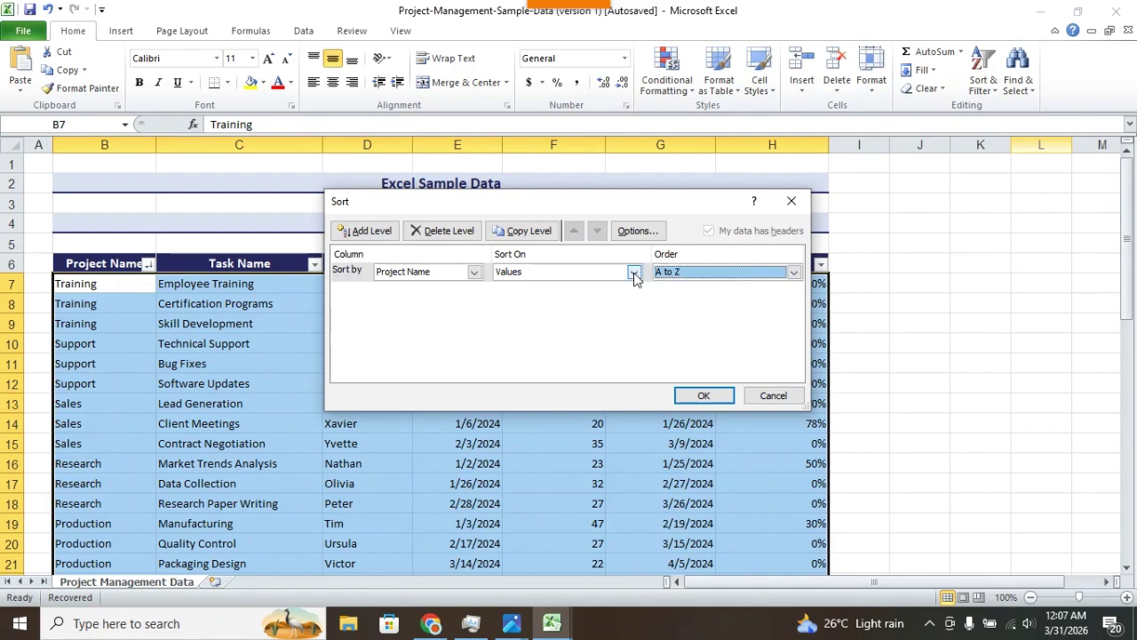
{"action": "left_click", "coordinate": [635, 274]}
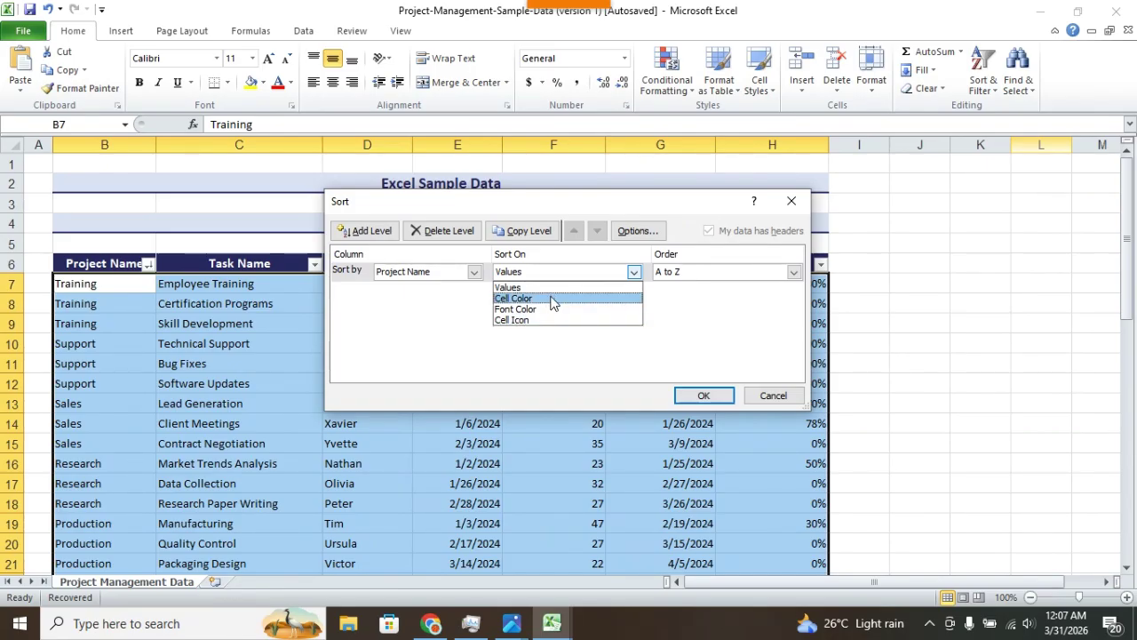
{"action": "left_click", "coordinate": [457, 297]}
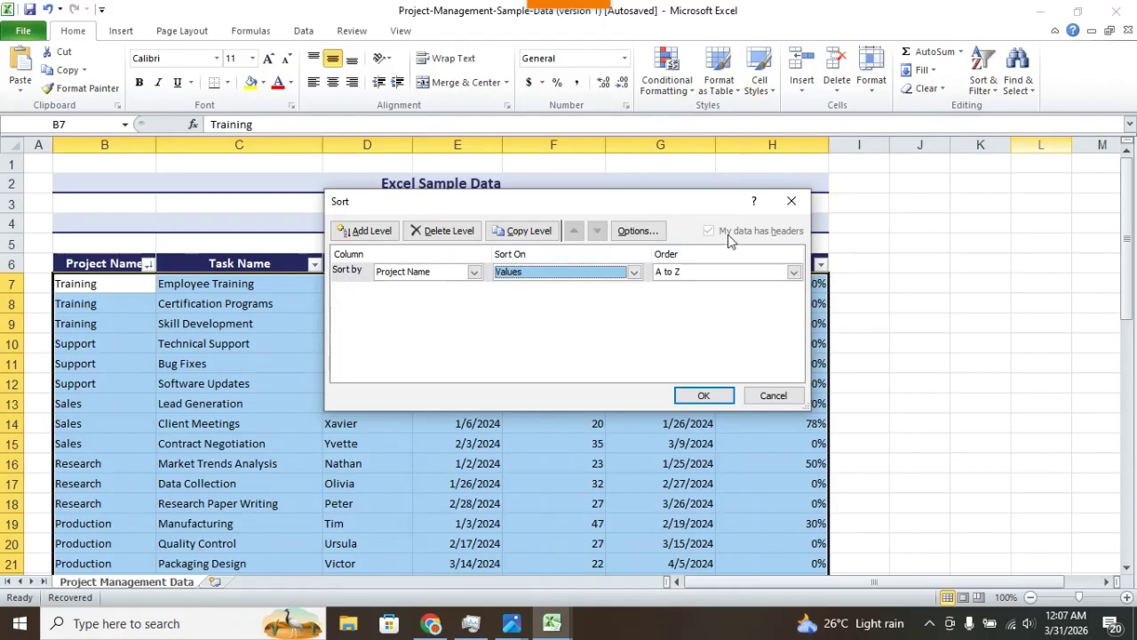
{"action": "left_click", "coordinate": [474, 271]}
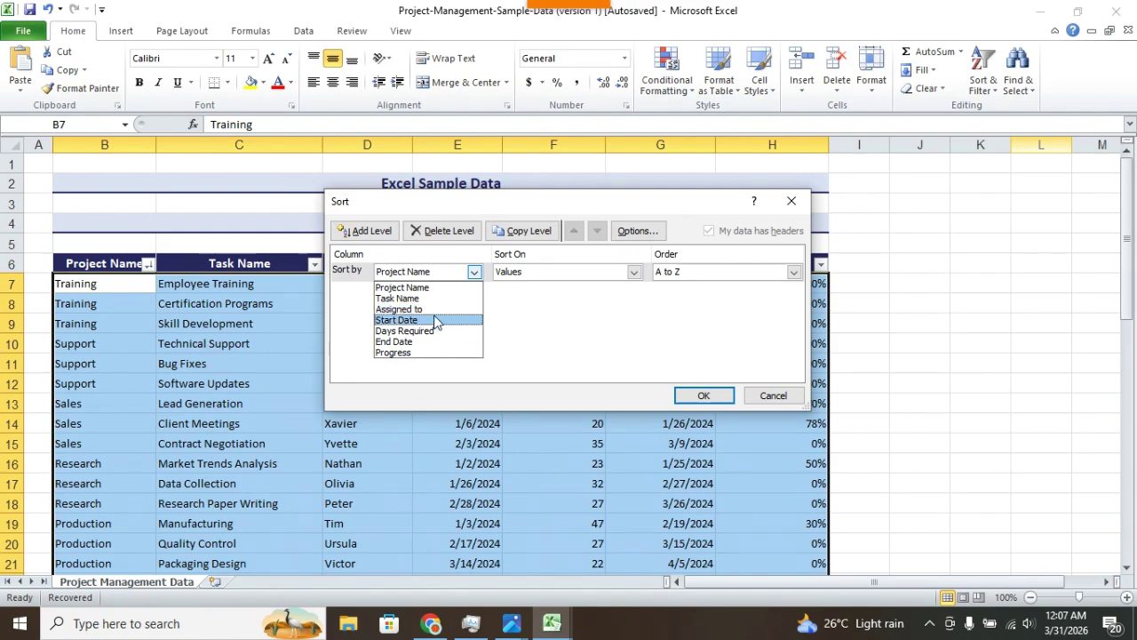
{"action": "left_click", "coordinate": [494, 205]}
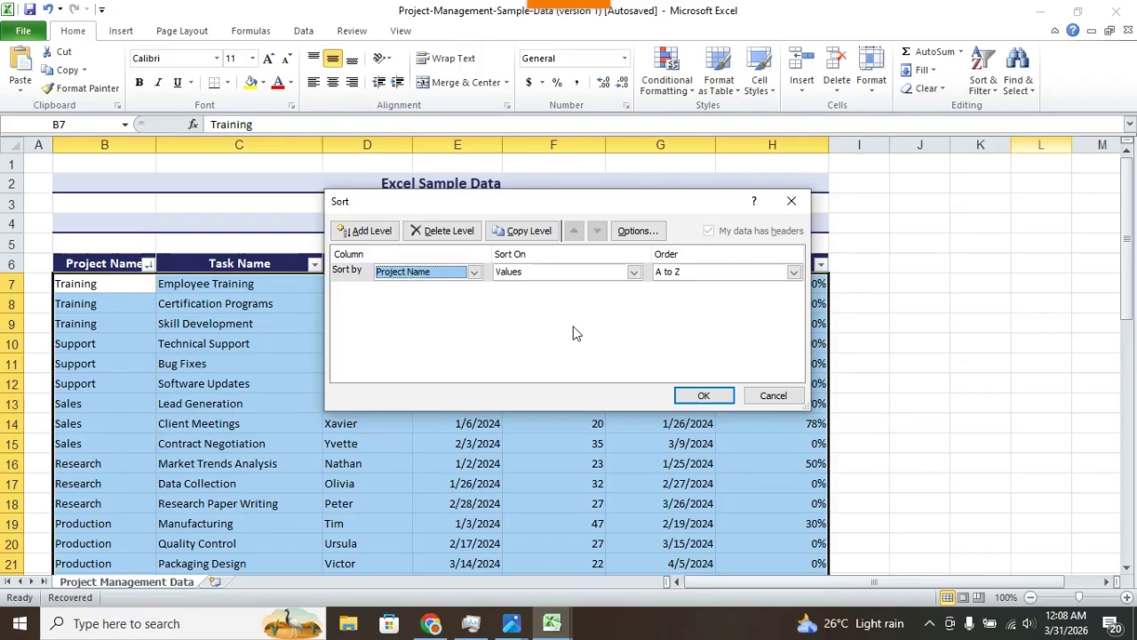
{"action": "left_click", "coordinate": [650, 235]}
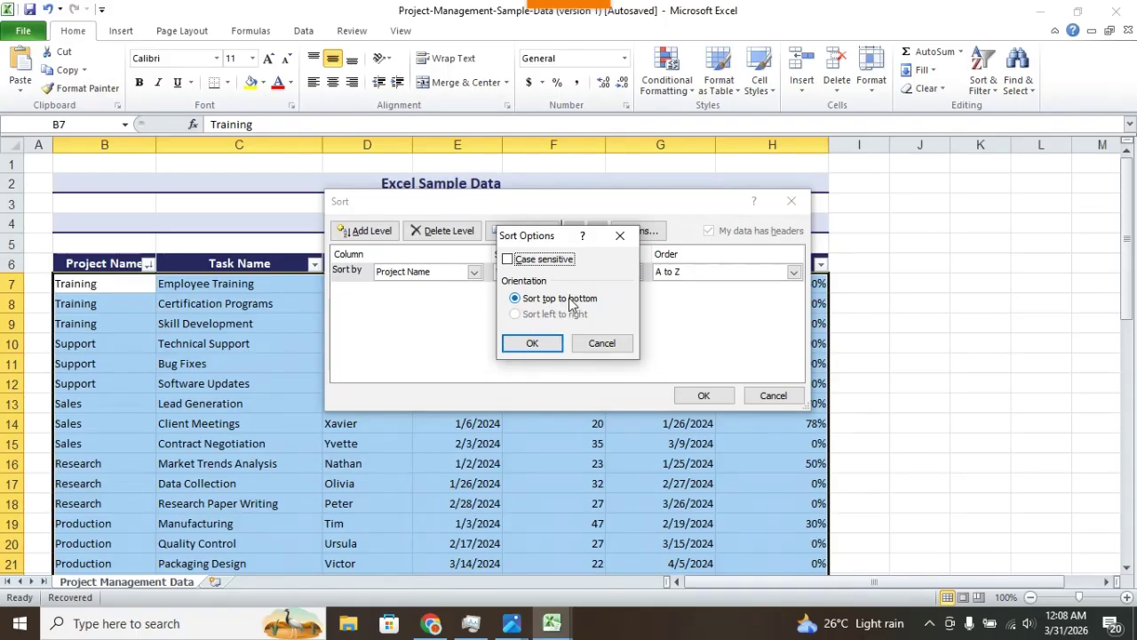
{"action": "left_click", "coordinate": [537, 346]}
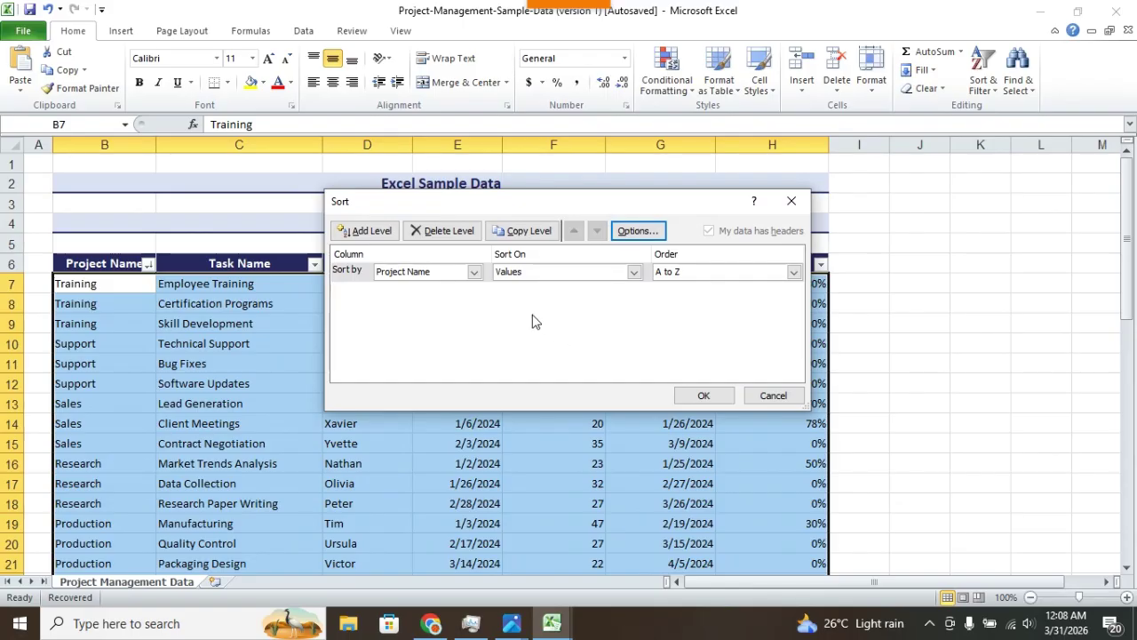
Add a second level to the custom sort, delete the Project Name level, and try copying the remaining level
{"action": "left_click", "coordinate": [382, 232]}
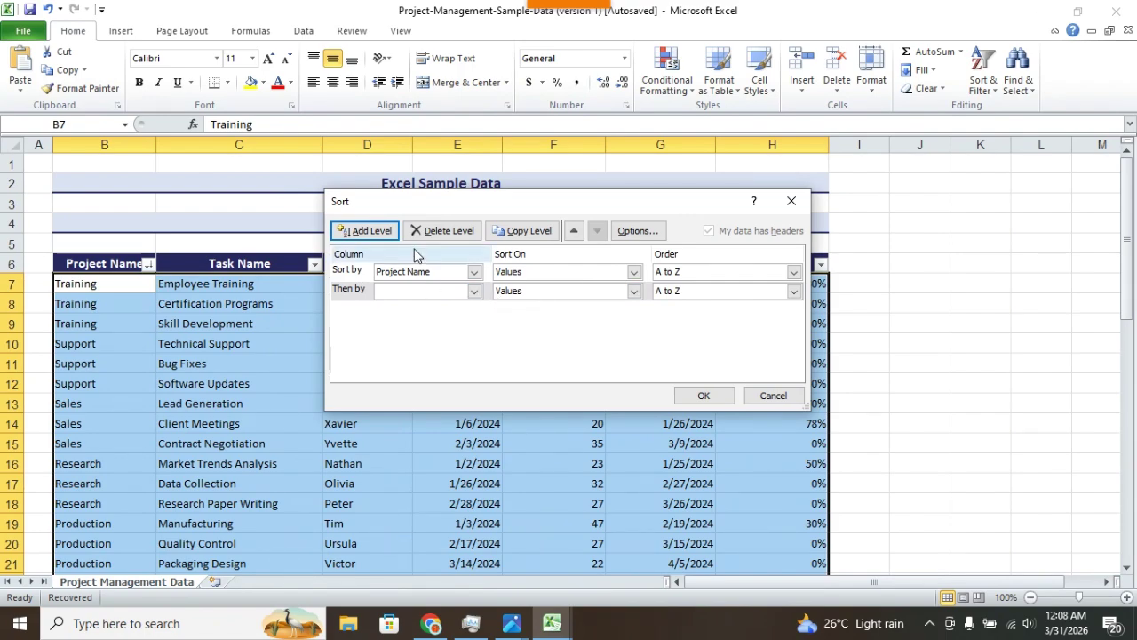
{"action": "left_click", "coordinate": [354, 272]}
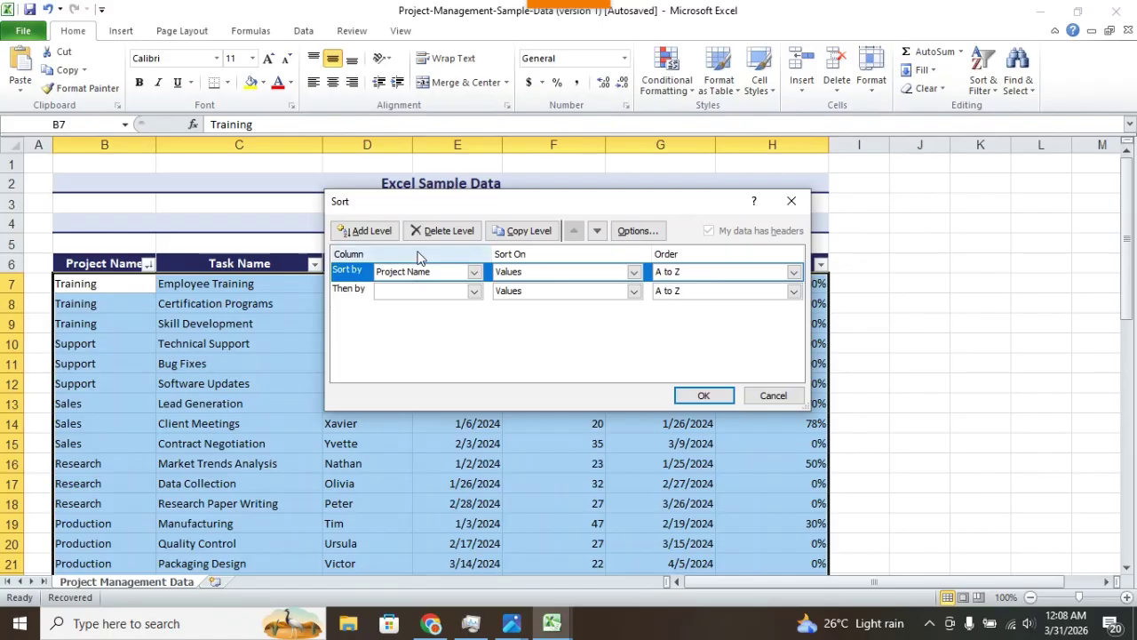
{"action": "left_click", "coordinate": [460, 233]}
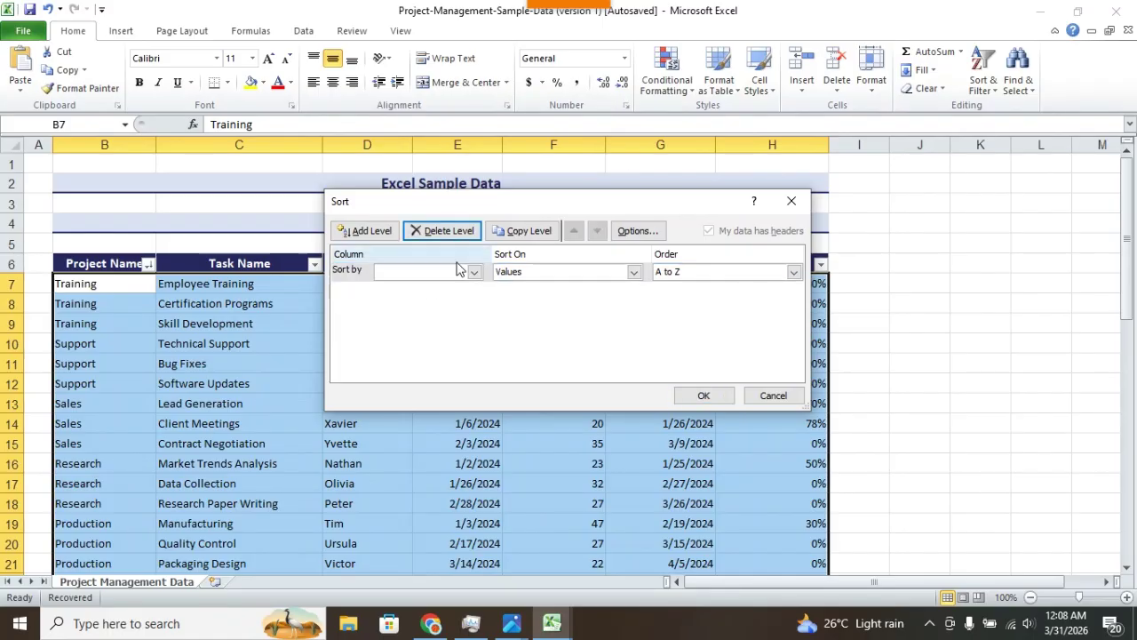
{"action": "left_click", "coordinate": [352, 273]}
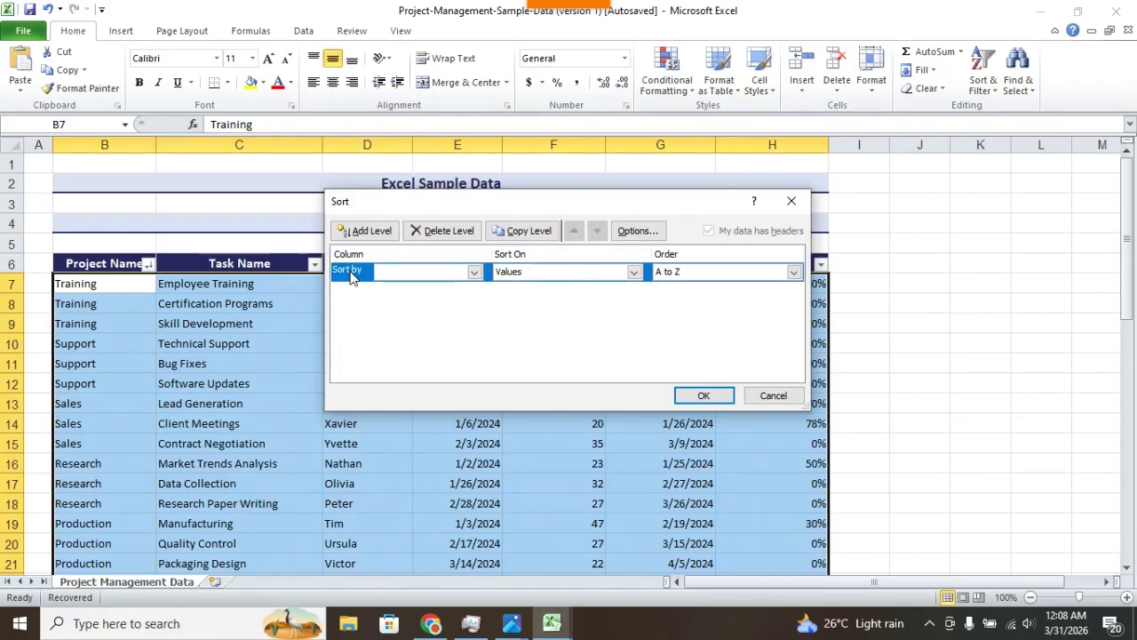
{"action": "left_click", "coordinate": [537, 232]}
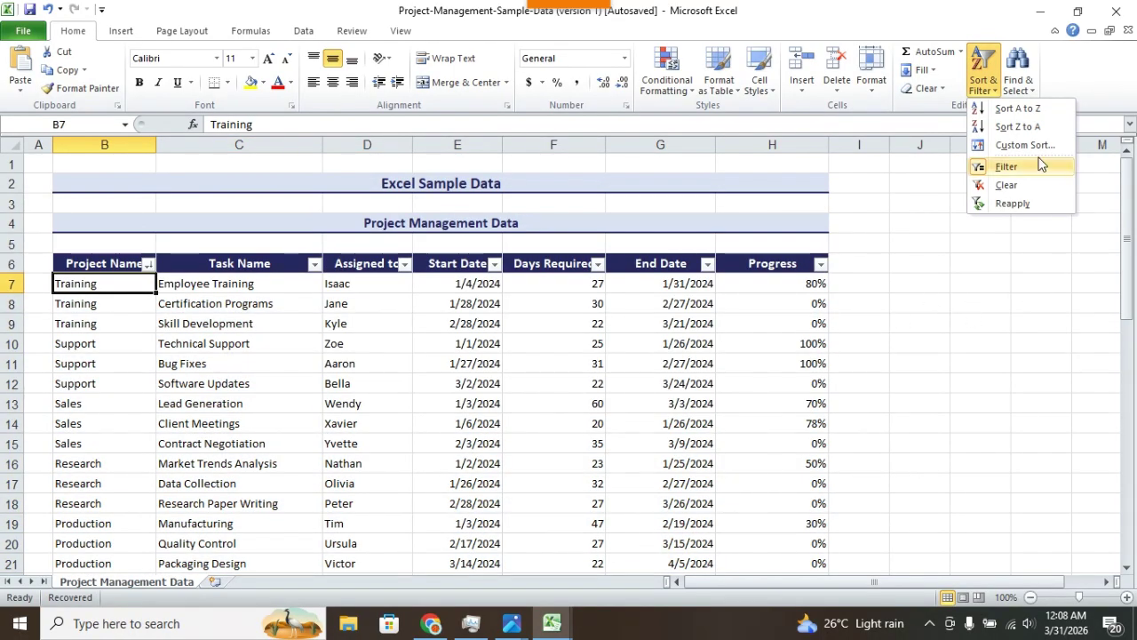
{"action": "left_click", "coordinate": [680, 353]}
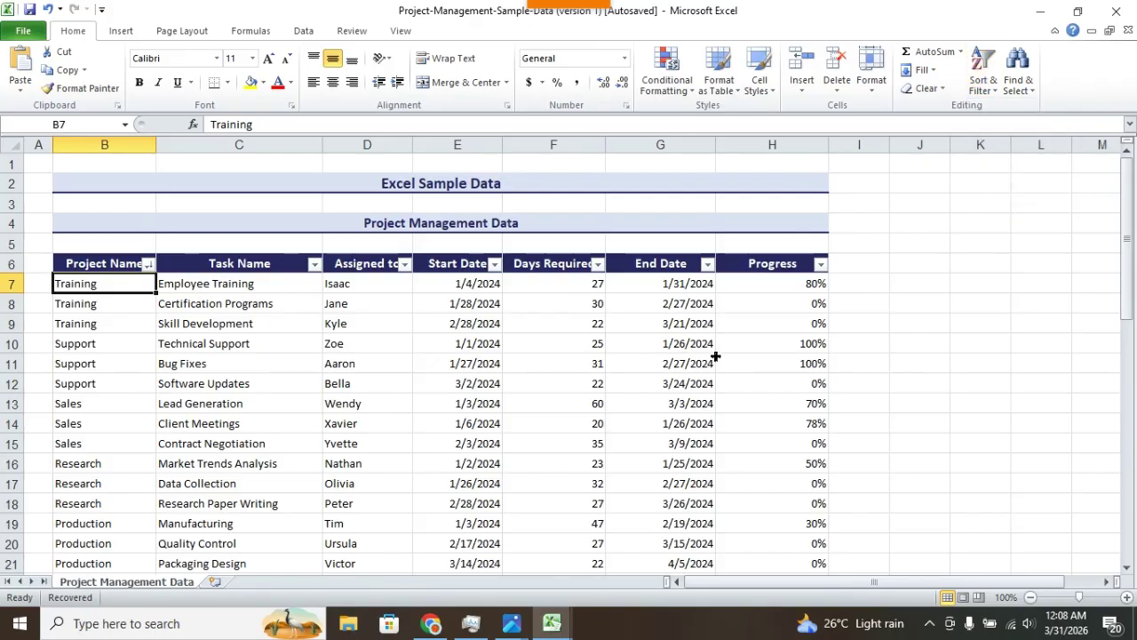
Check which sort options are offered for date cells in the End Date and Start Date columns
{"action": "left_click", "coordinate": [702, 356]}
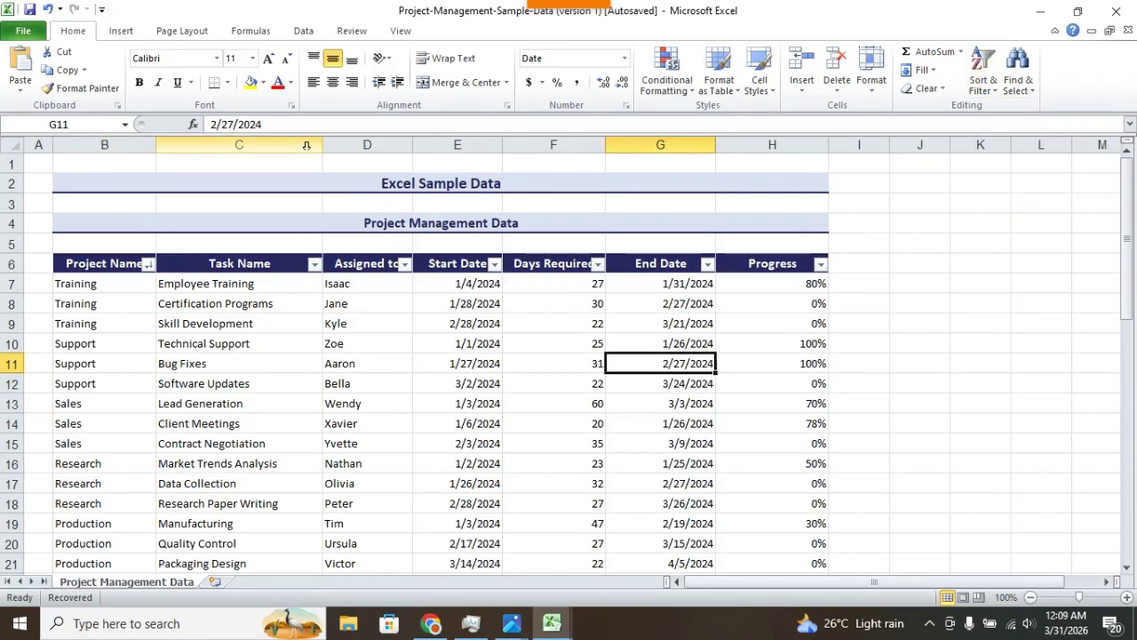
{"action": "left_click", "coordinate": [305, 32]}
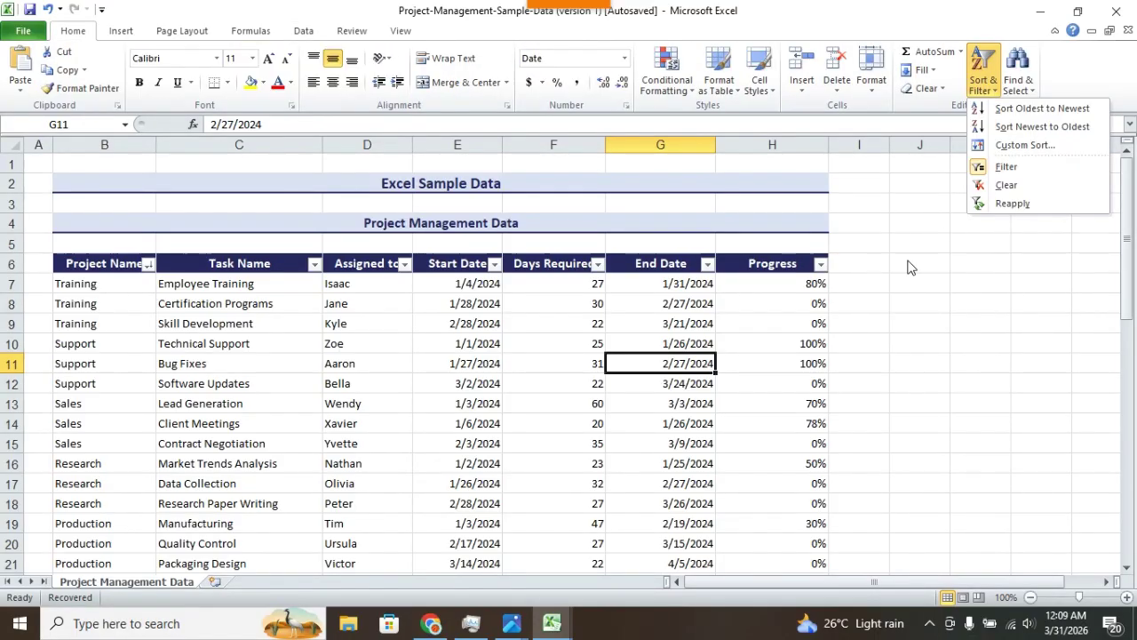
{"action": "left_click", "coordinate": [909, 267]}
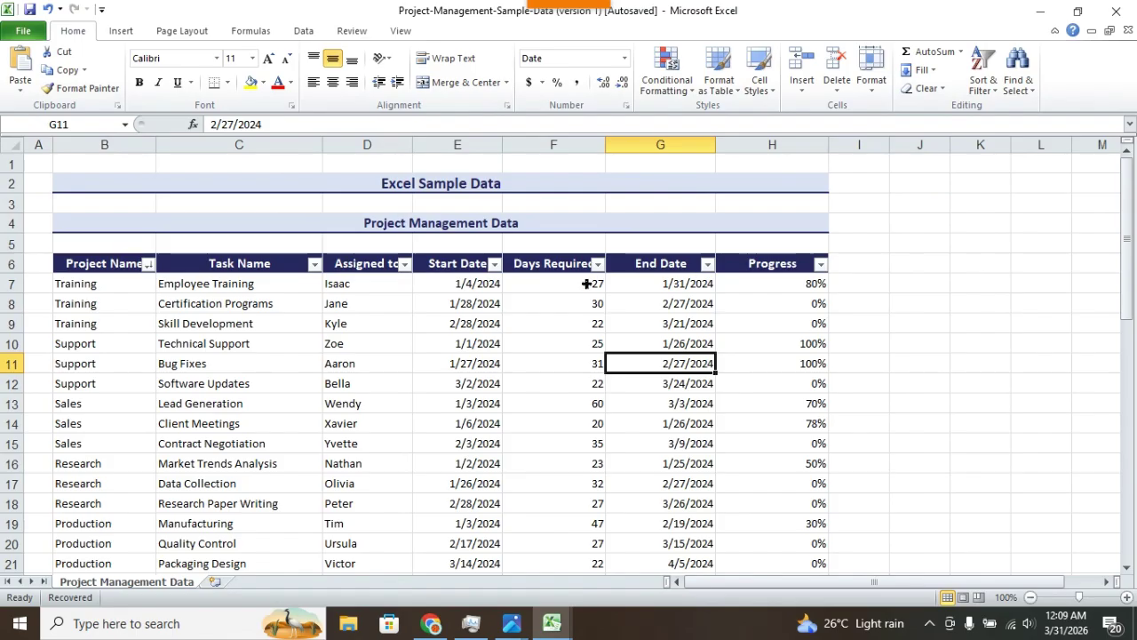
{"action": "left_click", "coordinate": [460, 311]}
{"action": "left_click", "coordinate": [993, 89]}
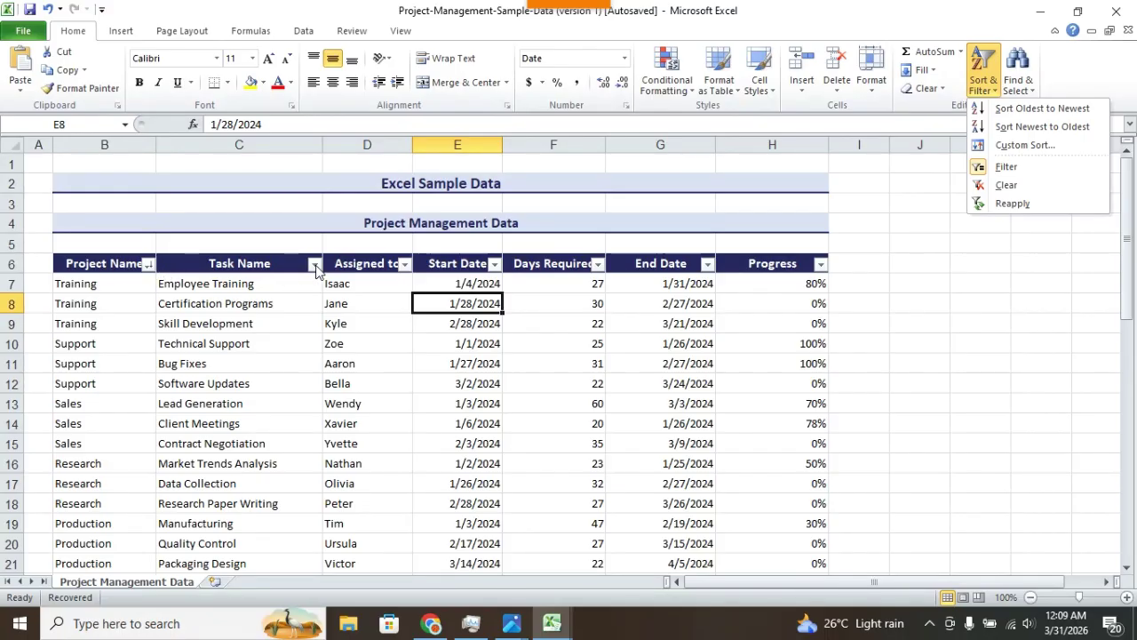
Filter the Project Name column so that only the Consulting rows are shown
{"action": "left_click", "coordinate": [147, 265]}
{"action": "left_click", "coordinate": [148, 265]}
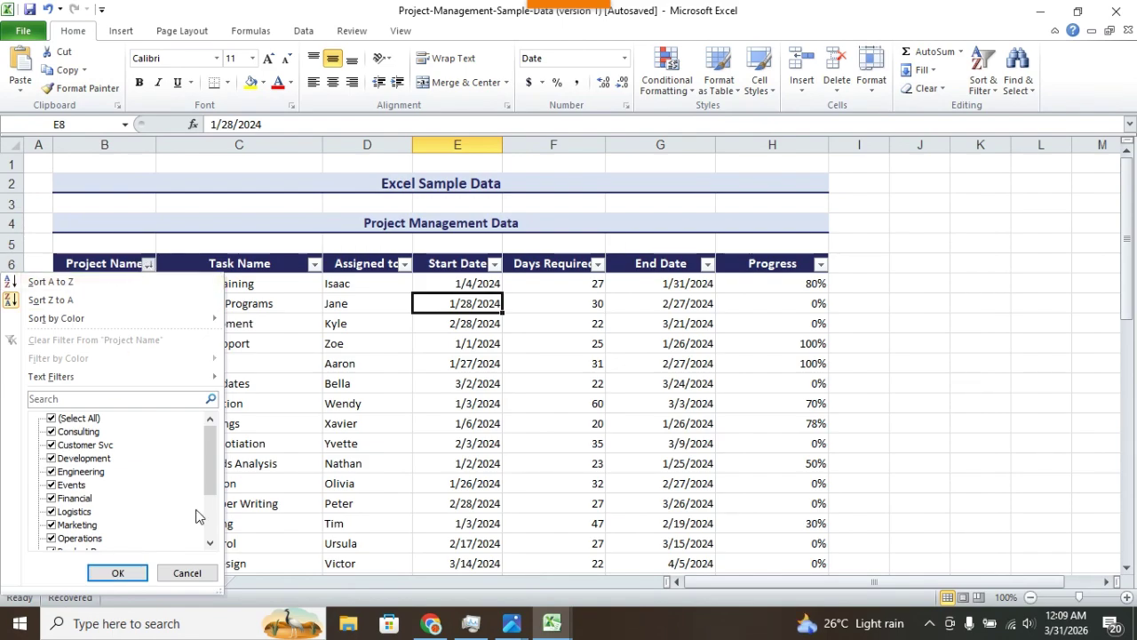
{"action": "scroll", "coordinate": [210, 466], "scroll_direction": "down", "scroll_amount": 2}
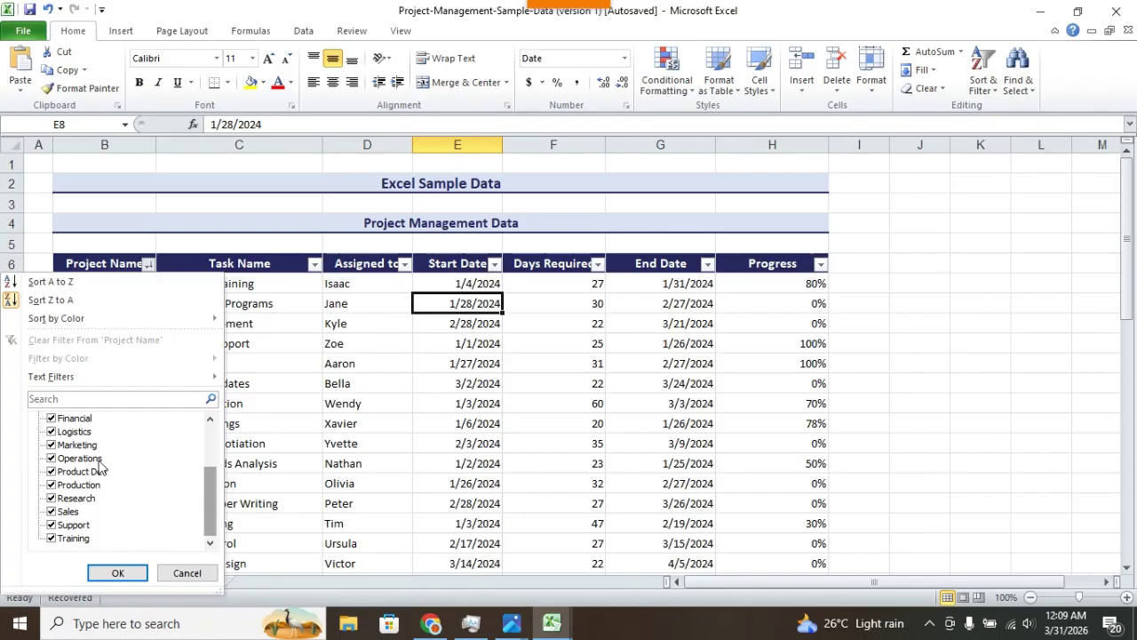
{"action": "scroll", "coordinate": [210, 502], "scroll_direction": "up", "scroll_amount": 2}
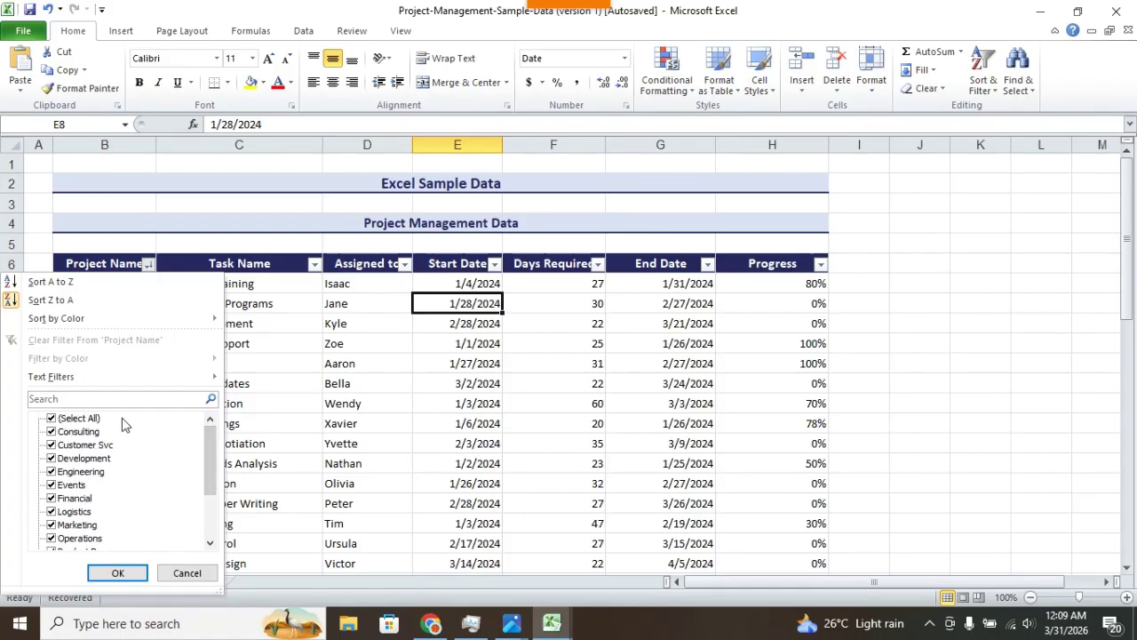
{"action": "left_click", "coordinate": [51, 419]}
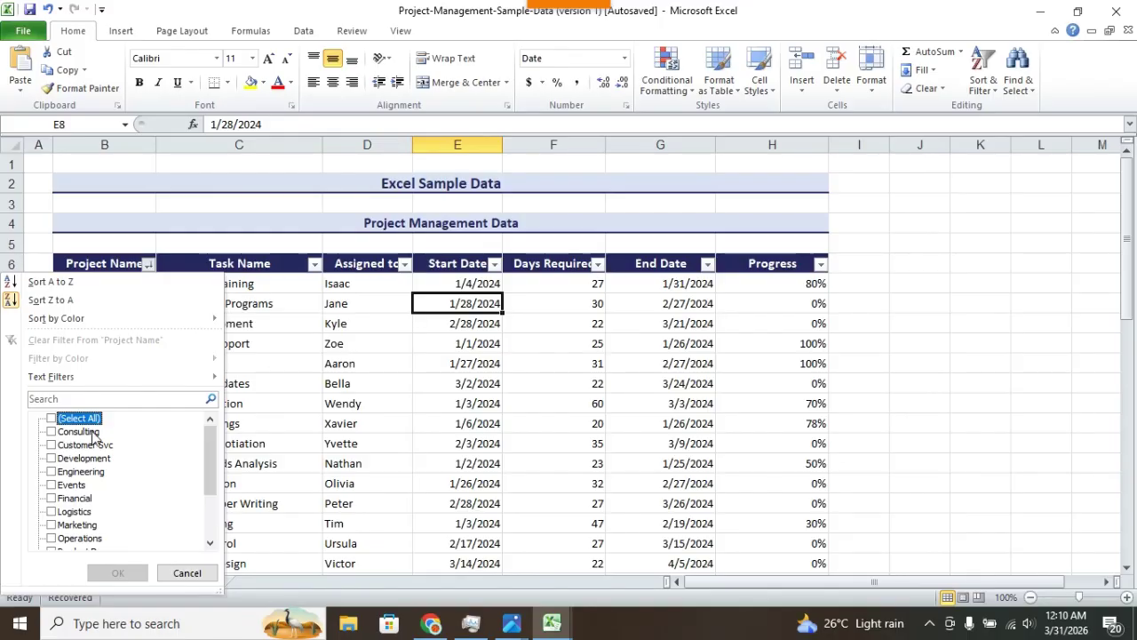
{"action": "left_click", "coordinate": [54, 432]}
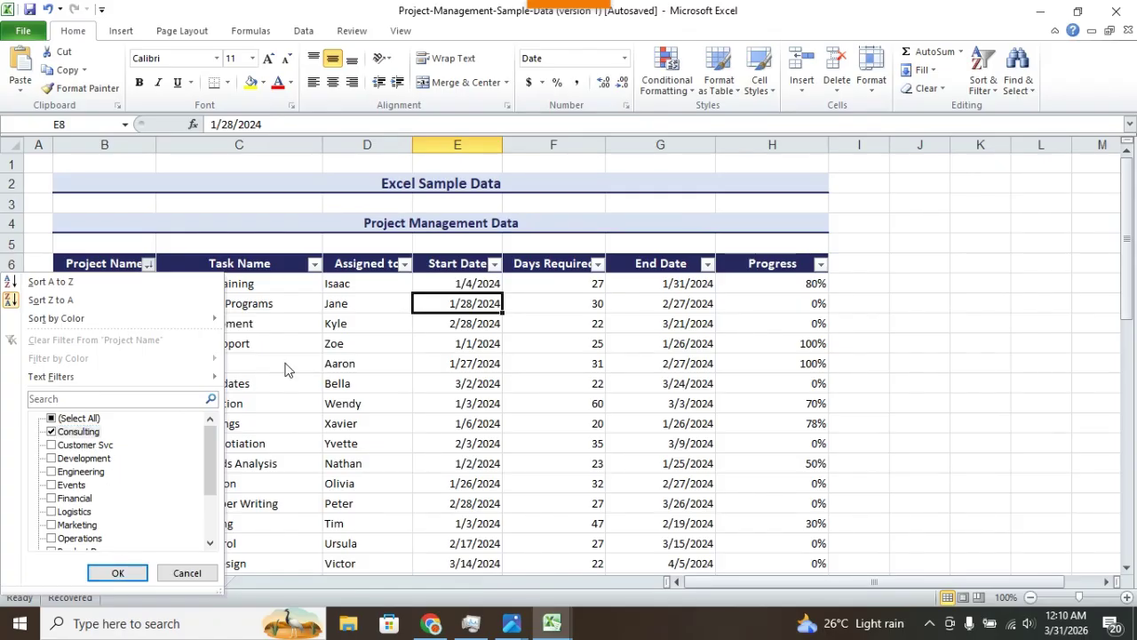
{"action": "left_click", "coordinate": [118, 573]}
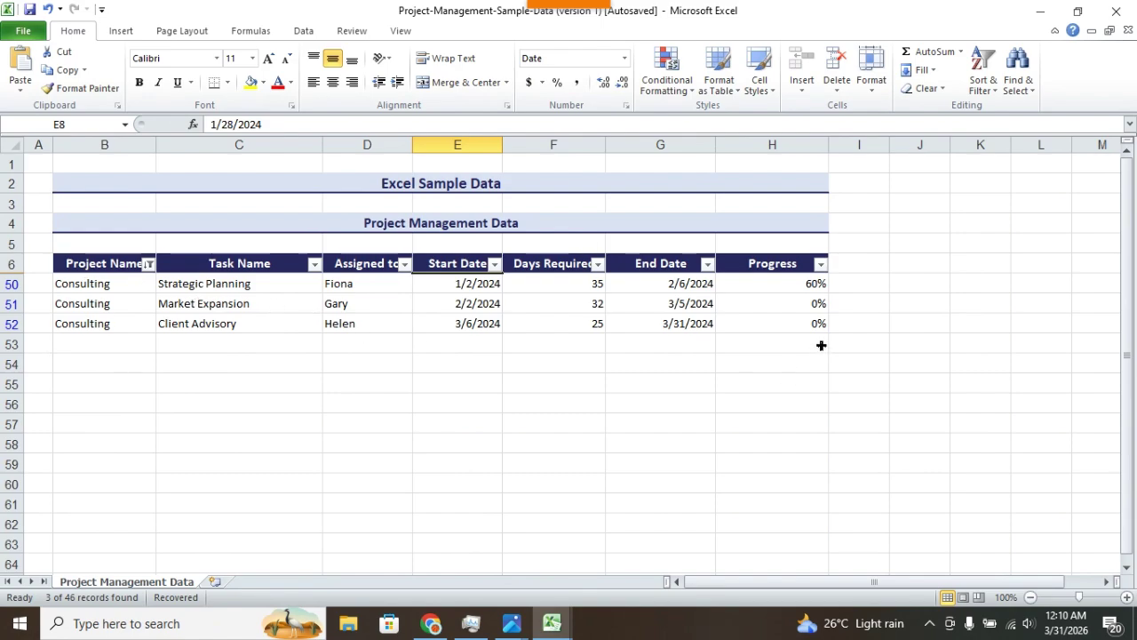
Change the Project Name filter from Consulting to Engineering only
{"action": "left_click", "coordinate": [149, 264]}
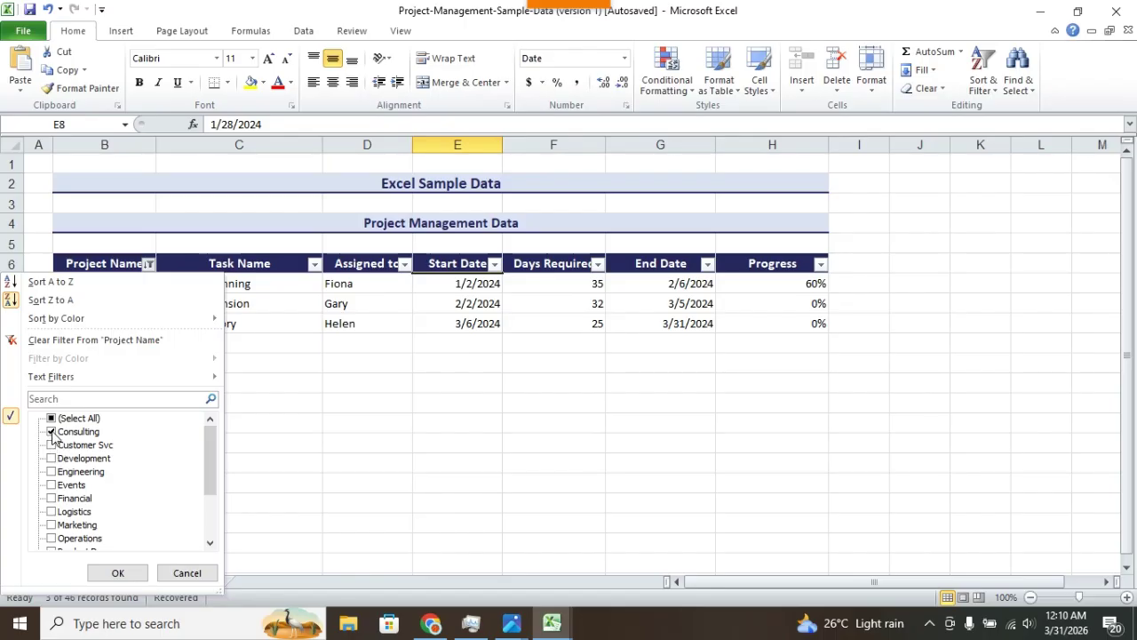
{"action": "left_click", "coordinate": [52, 432]}
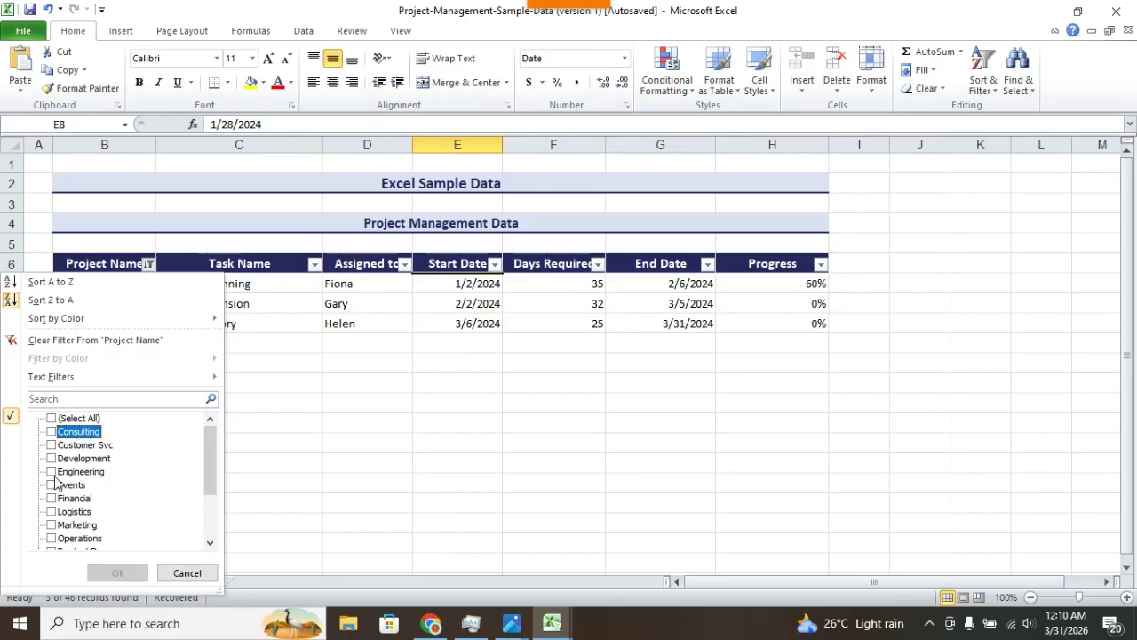
{"action": "left_click", "coordinate": [52, 471]}
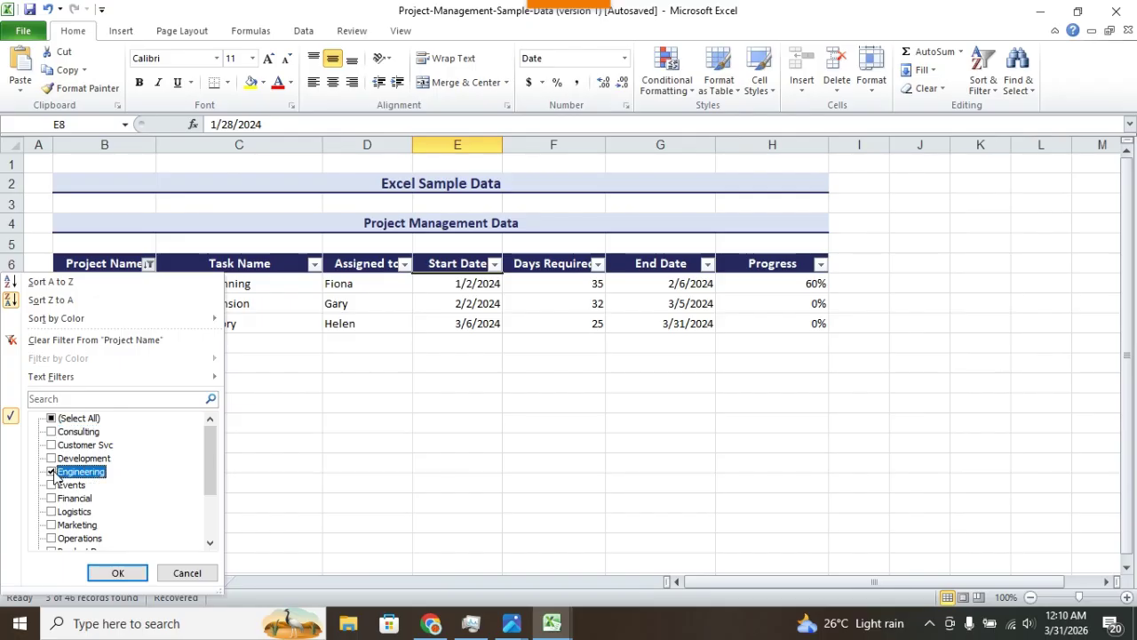
{"action": "left_click", "coordinate": [119, 573]}
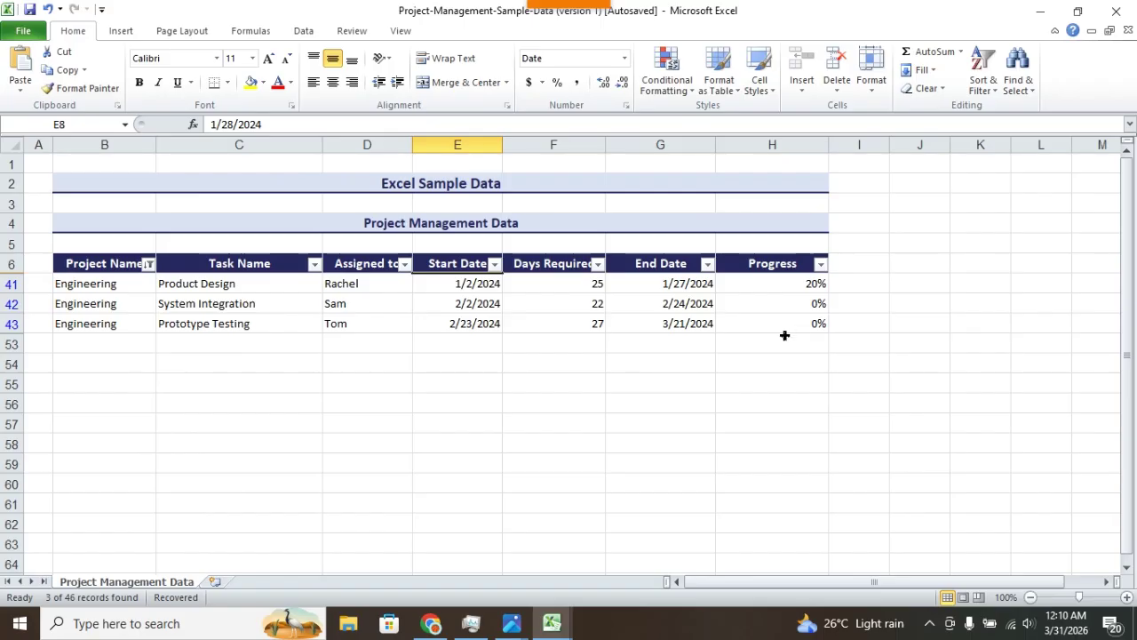
Reselect all project names in the Project Name filter to show every row again
{"action": "left_click", "coordinate": [149, 264]}
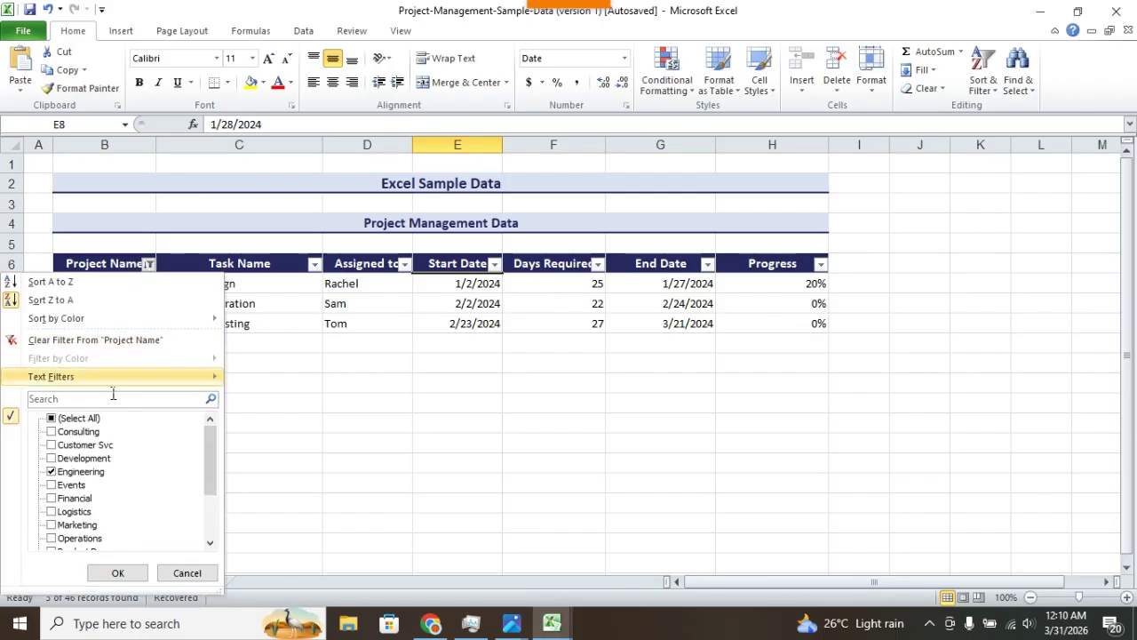
{"action": "left_click", "coordinate": [52, 418]}
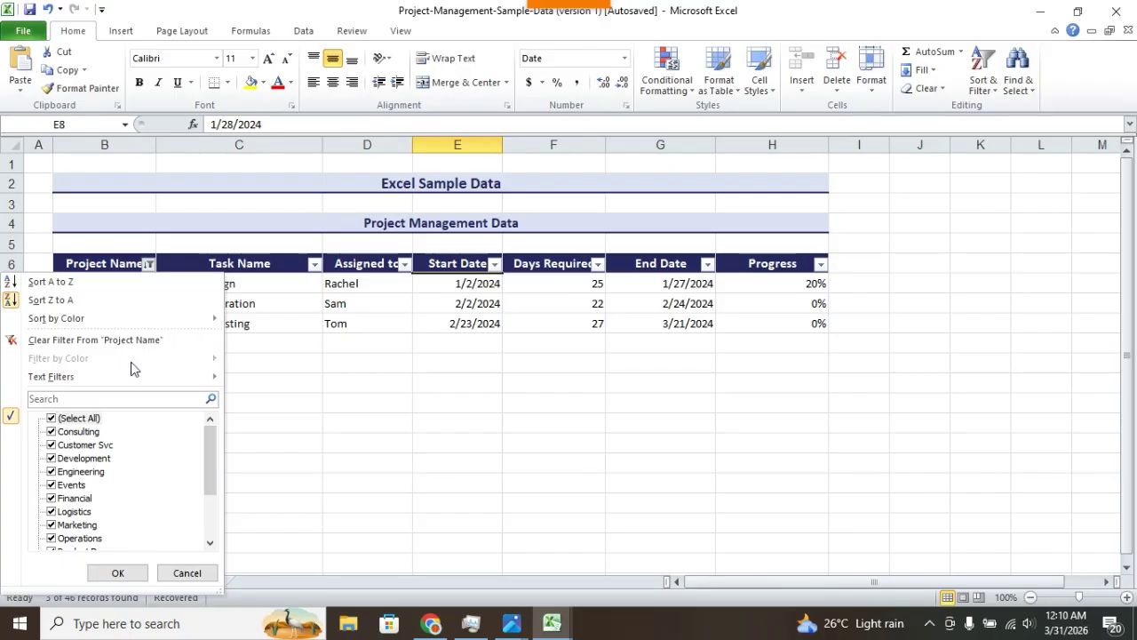
{"action": "left_click", "coordinate": [123, 573]}
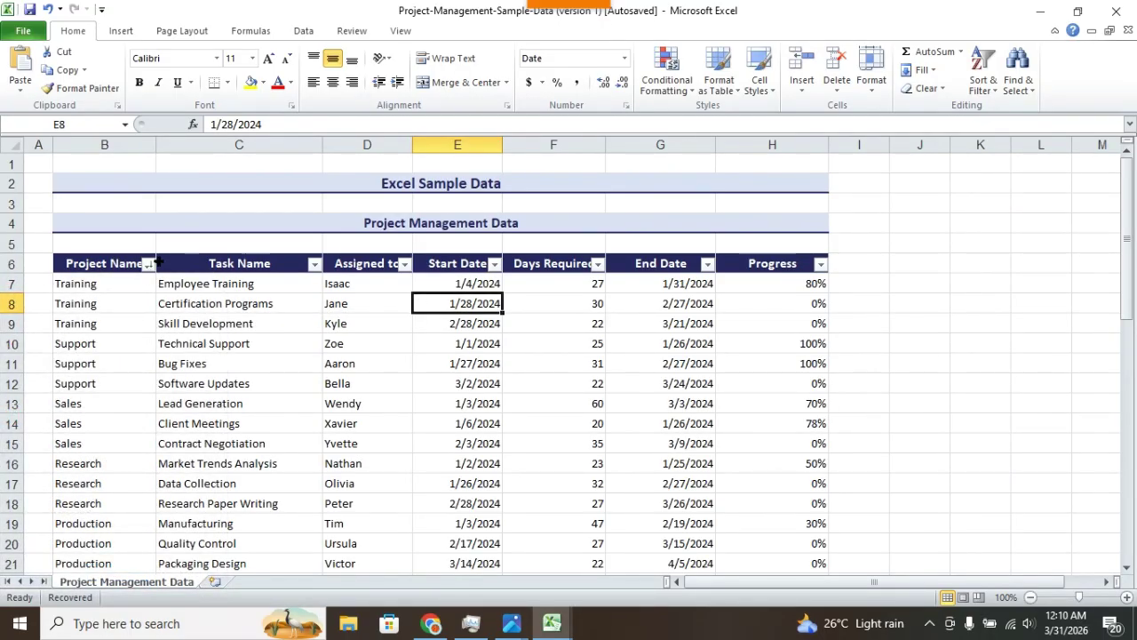
Examine the filter and sort options of the Task Name, Assigned to, Days Required, End Date and Progress columns
{"action": "left_click", "coordinate": [314, 265]}
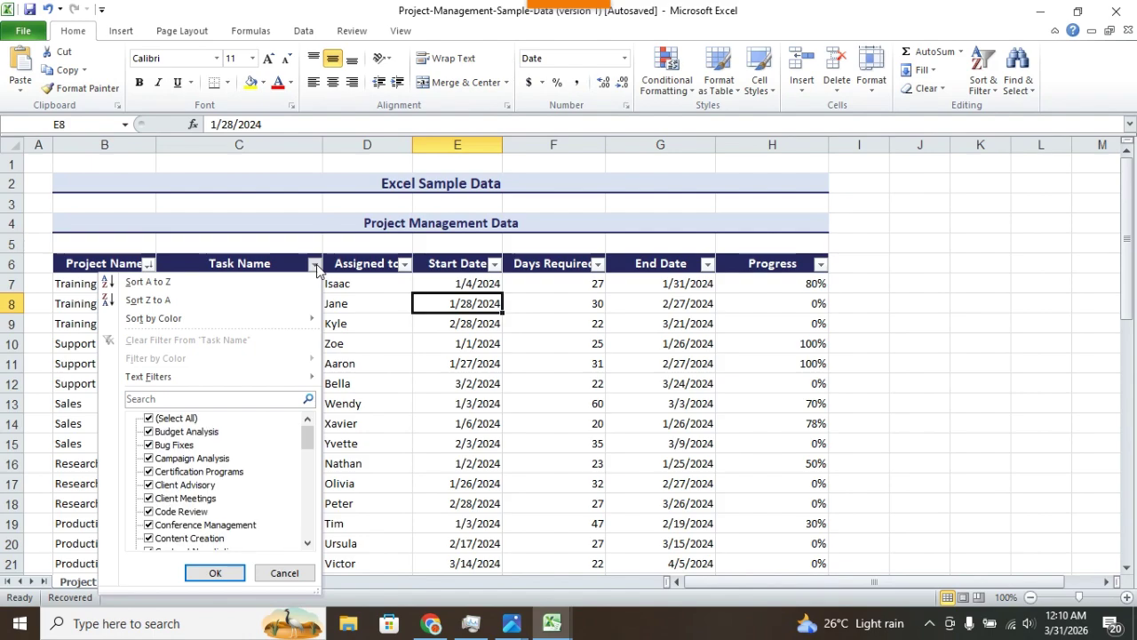
{"action": "left_click", "coordinate": [316, 265]}
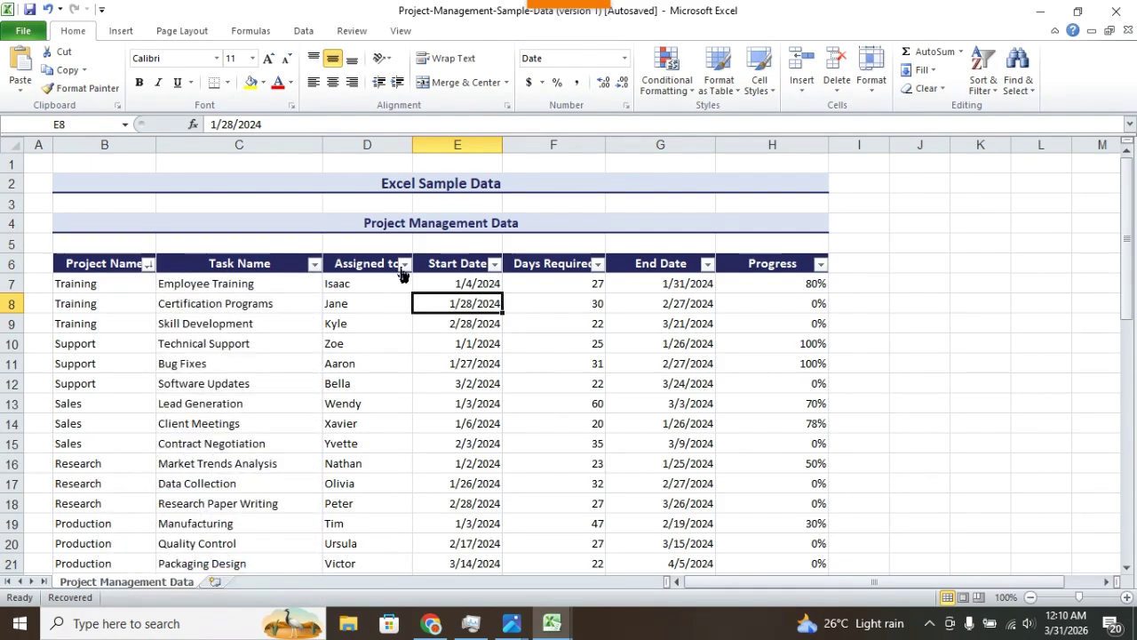
{"action": "left_click", "coordinate": [404, 264]}
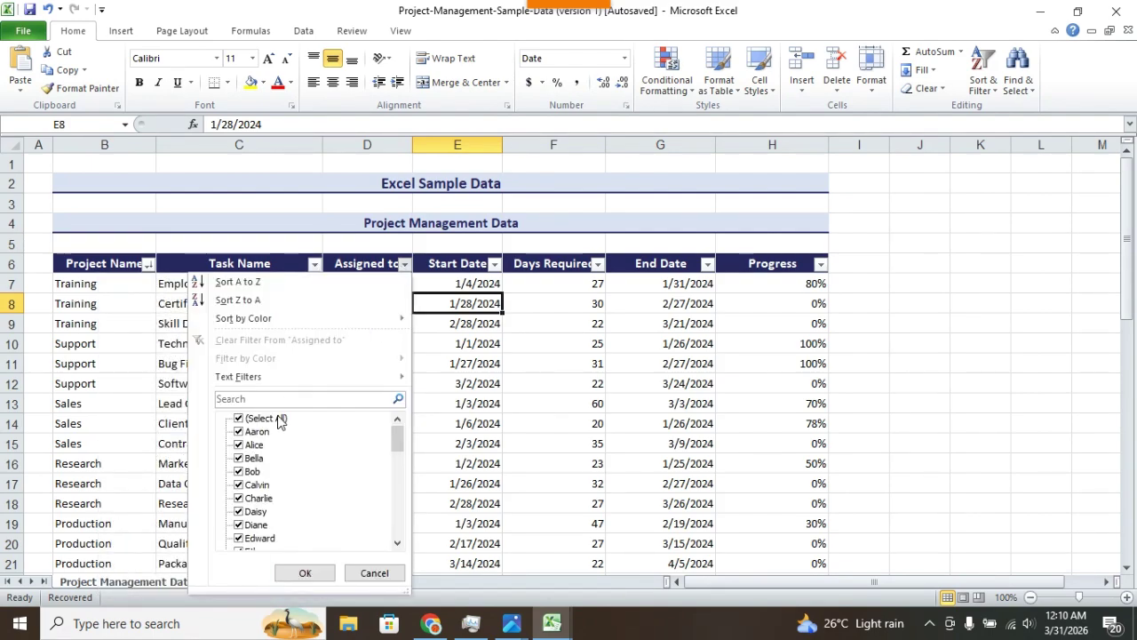
{"action": "left_click", "coordinate": [533, 262]}
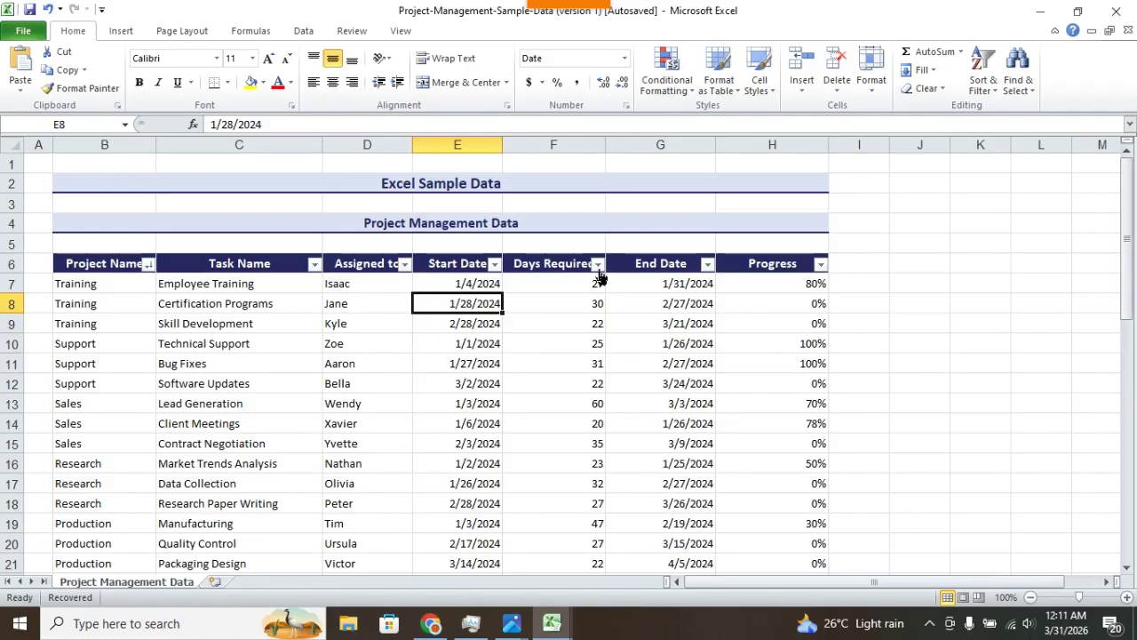
{"action": "left_click", "coordinate": [598, 267]}
{"action": "left_click", "coordinate": [711, 273]}
{"action": "left_click", "coordinate": [822, 266]}
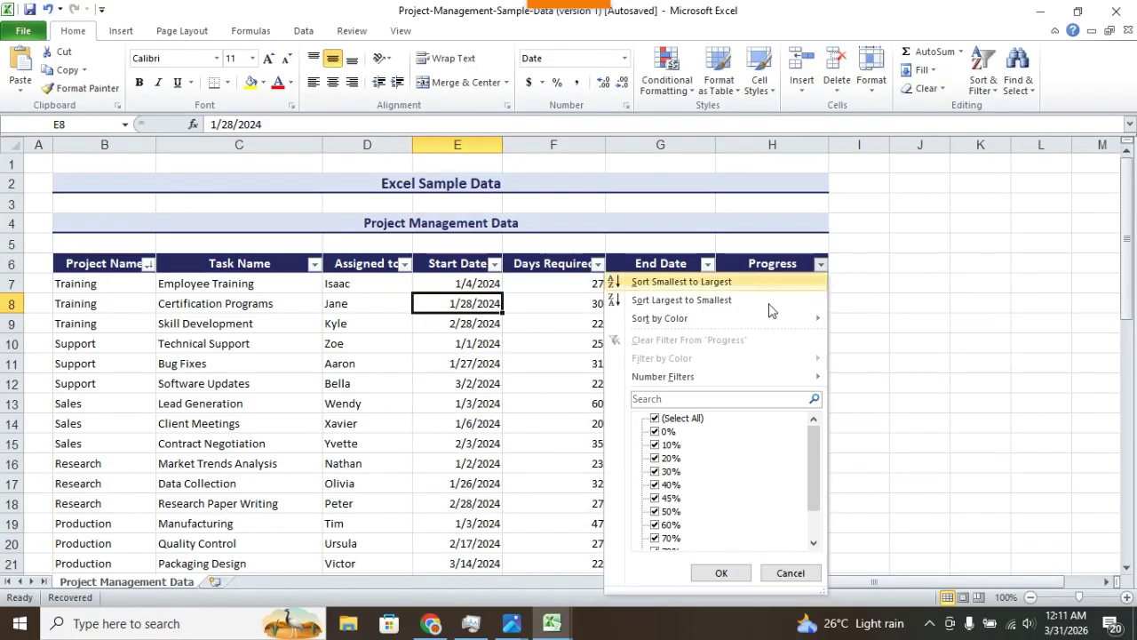
{"action": "left_click", "coordinate": [823, 267]}
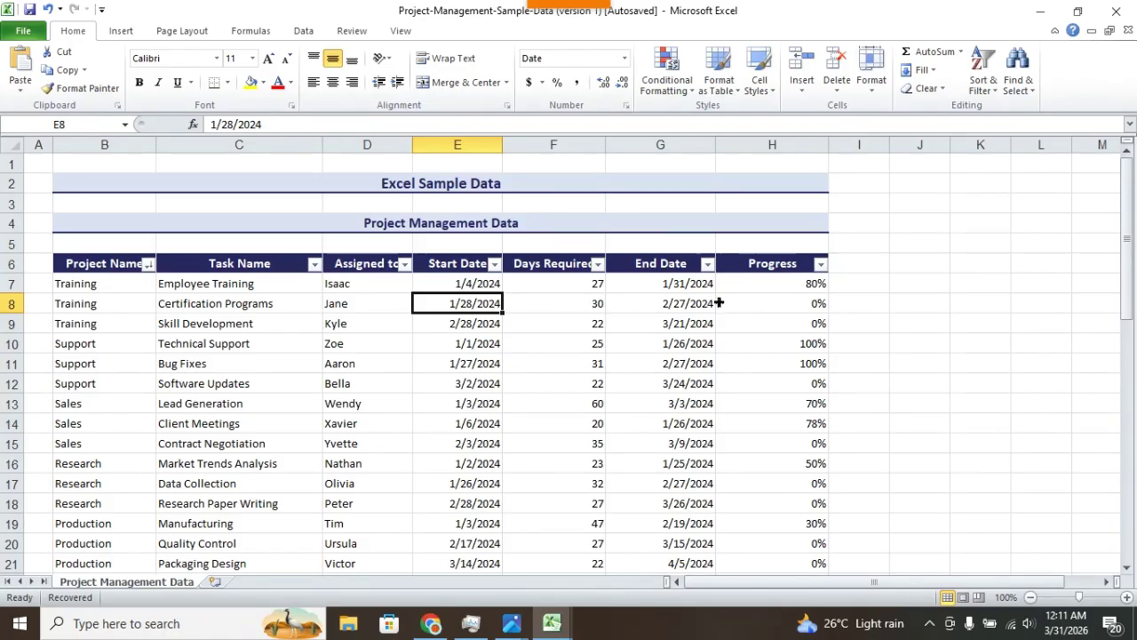
Clear the table's filter and sort state, turn off filtering for the header row, and select empty cell J9
{"action": "left_click", "coordinate": [983, 84]}
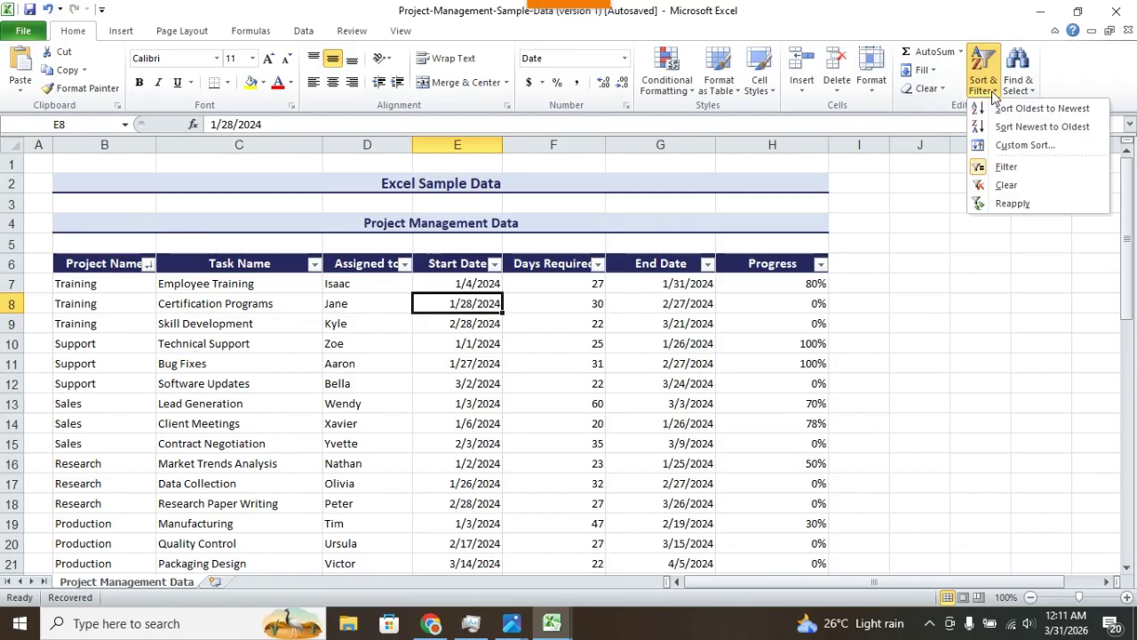
{"action": "left_click", "coordinate": [424, 343]}
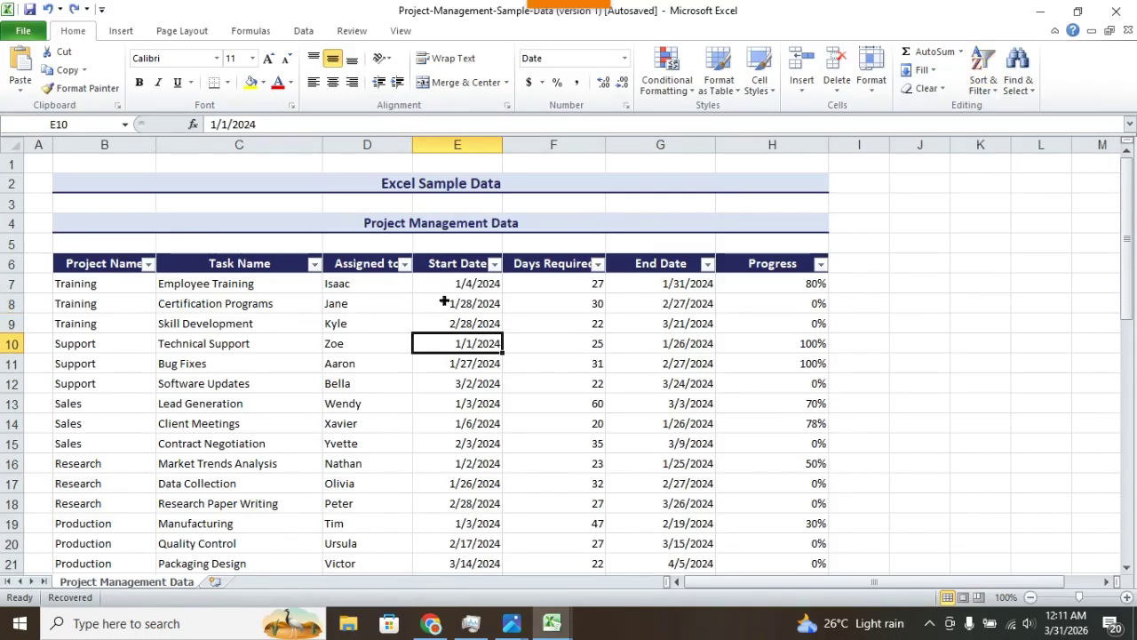
{"action": "left_click", "coordinate": [980, 89]}
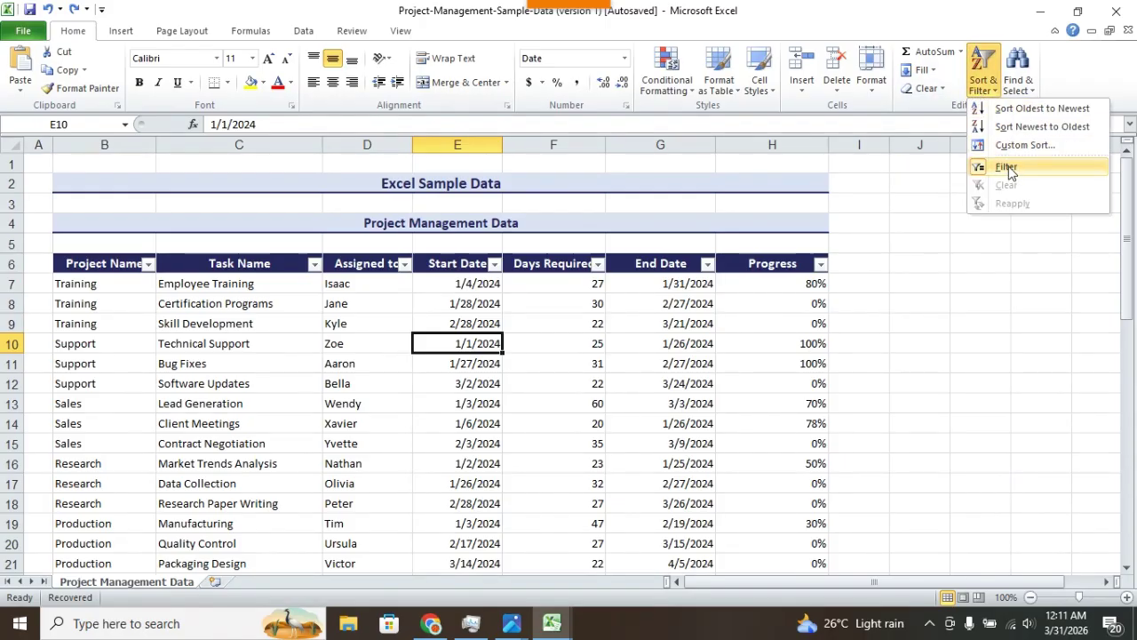
{"action": "left_click", "coordinate": [1007, 170]}
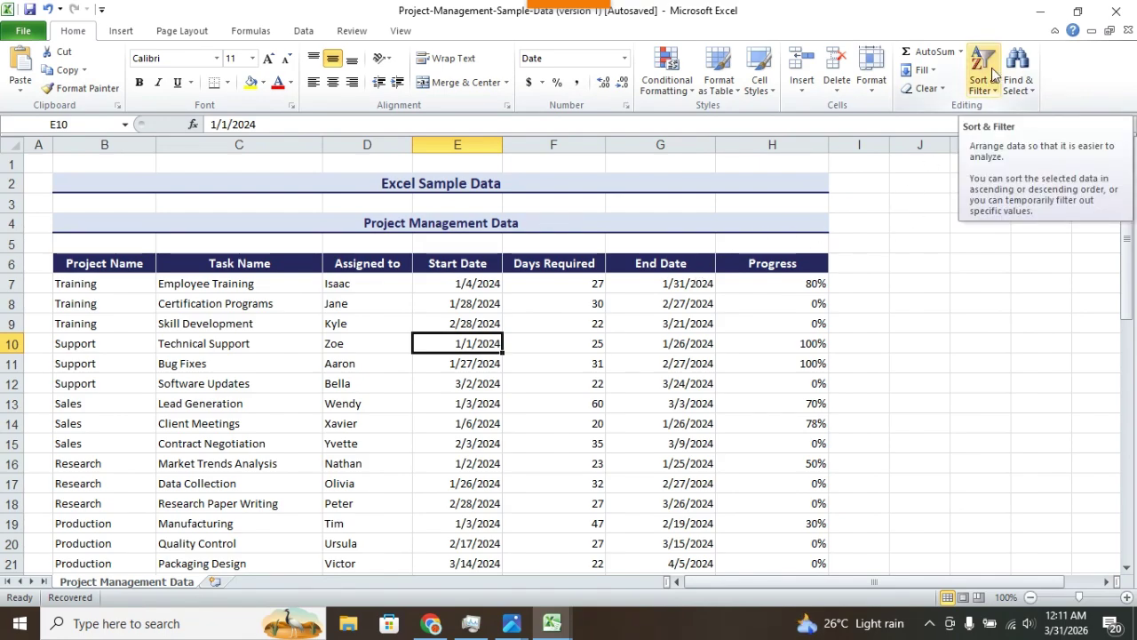
{"action": "left_click", "coordinate": [920, 323]}
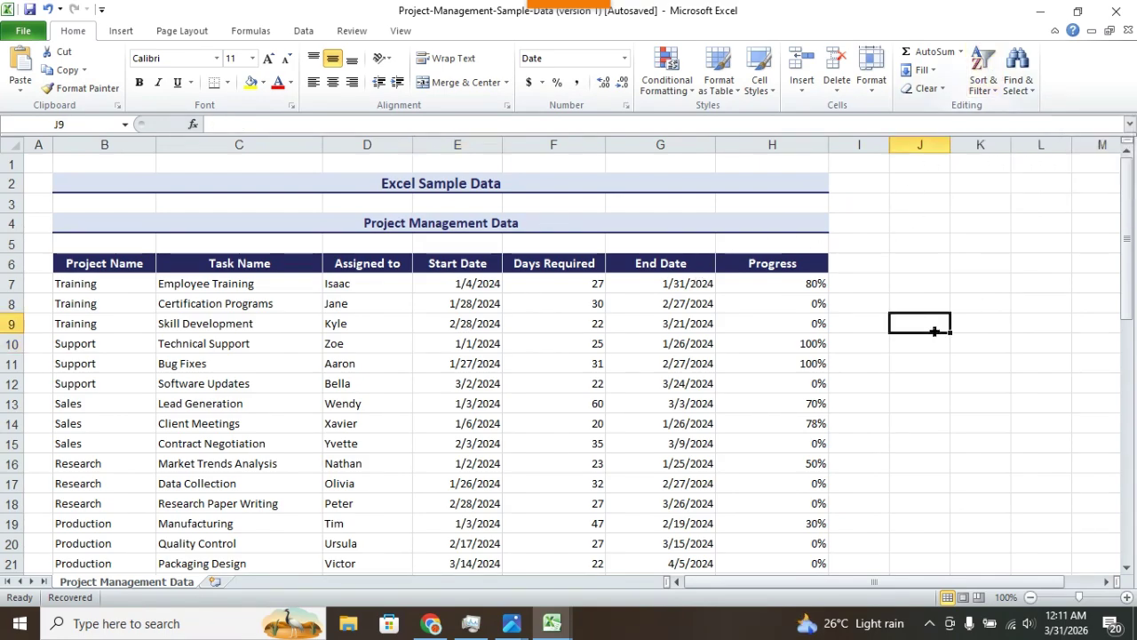
Find all cells in the sheet that contain "Training", with the search dialog moved off the first columns
{"action": "left_click", "coordinate": [1030, 95]}
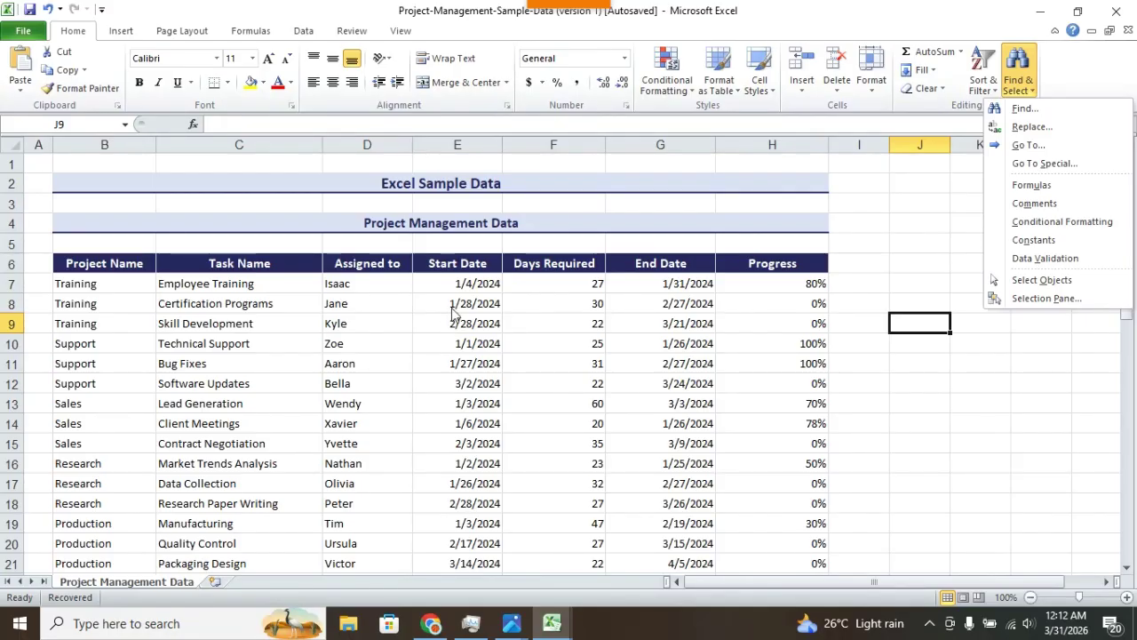
{"action": "left_click", "coordinate": [1026, 110]}
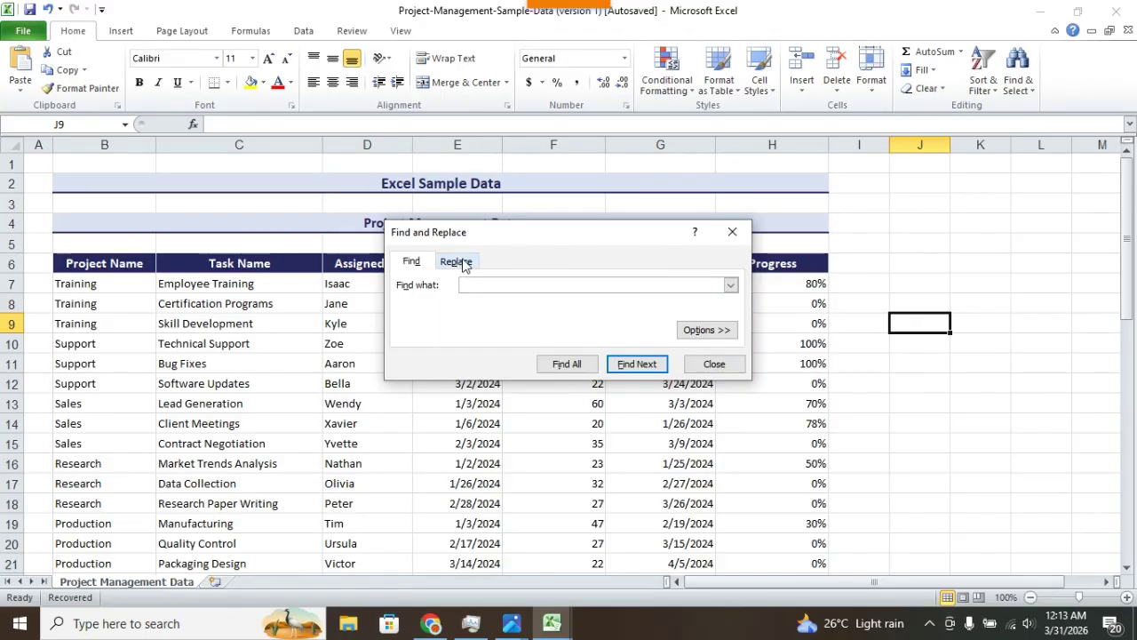
{"action": "left_click", "coordinate": [412, 264]}
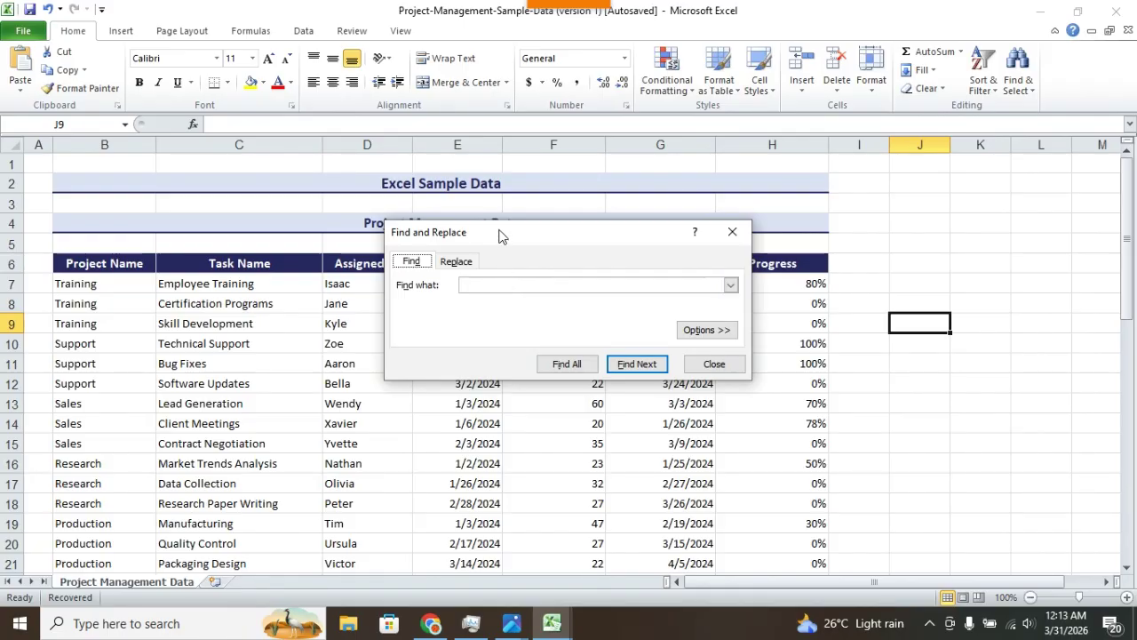
{"action": "left_click_drag", "start_coordinate": [500, 234], "coordinate": [572, 235]}
{"action": "left_click", "coordinate": [559, 285]}
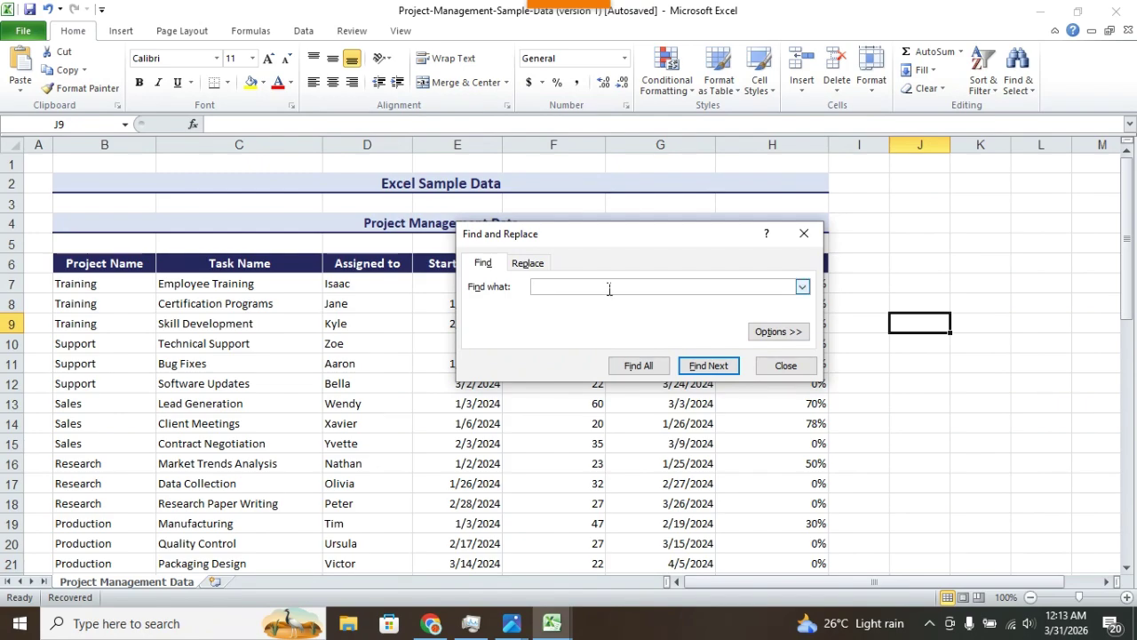
{"action": "type", "text": "Training"}
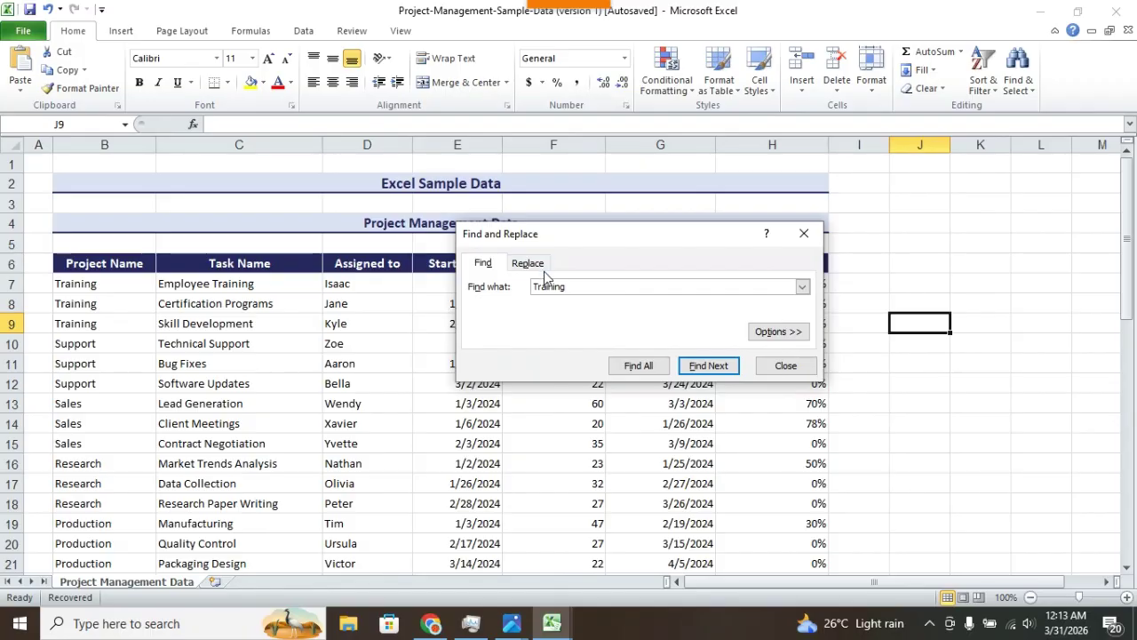
{"action": "left_click", "coordinate": [653, 369]}
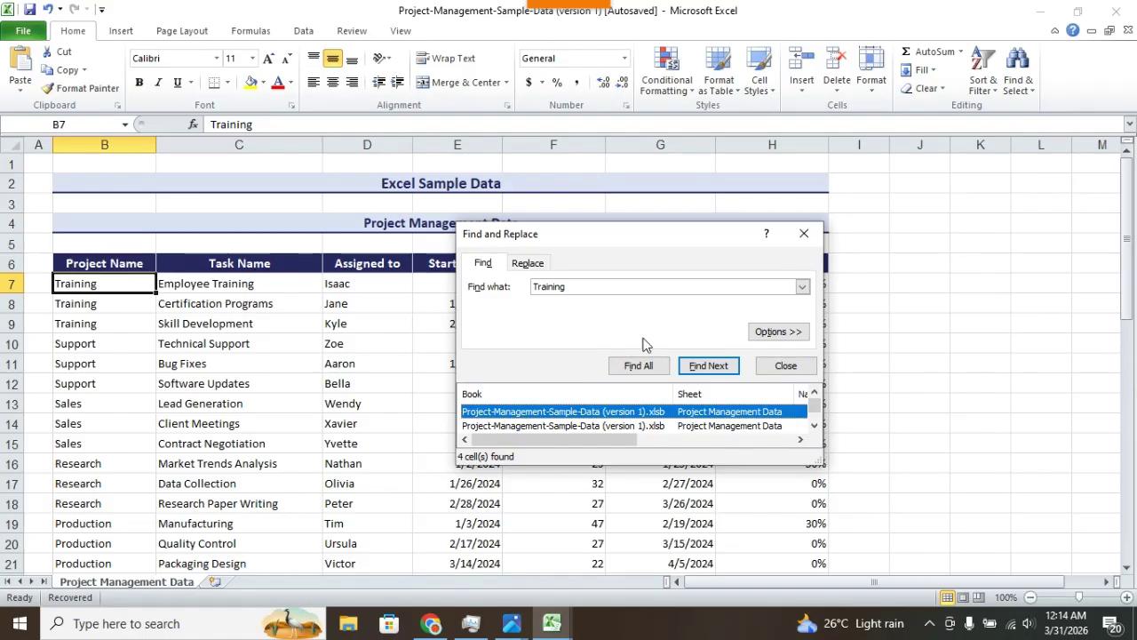
Step through the "Training" matches one at a time back to B7, and select the first entry in the results
{"action": "left_click", "coordinate": [709, 366]}
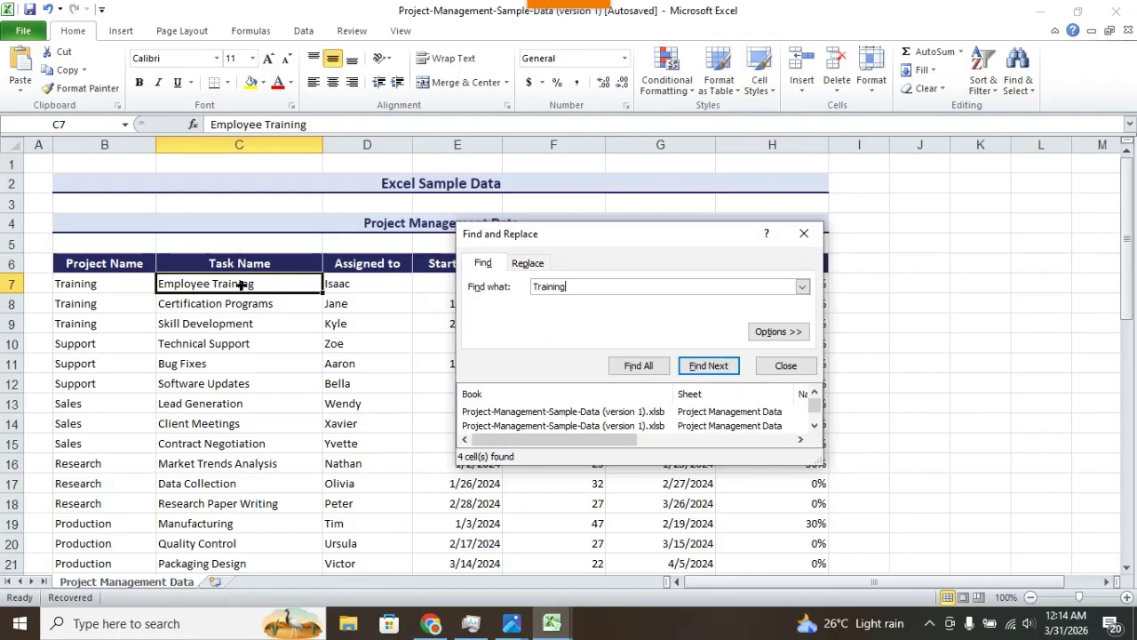
{"action": "left_click", "coordinate": [715, 369]}
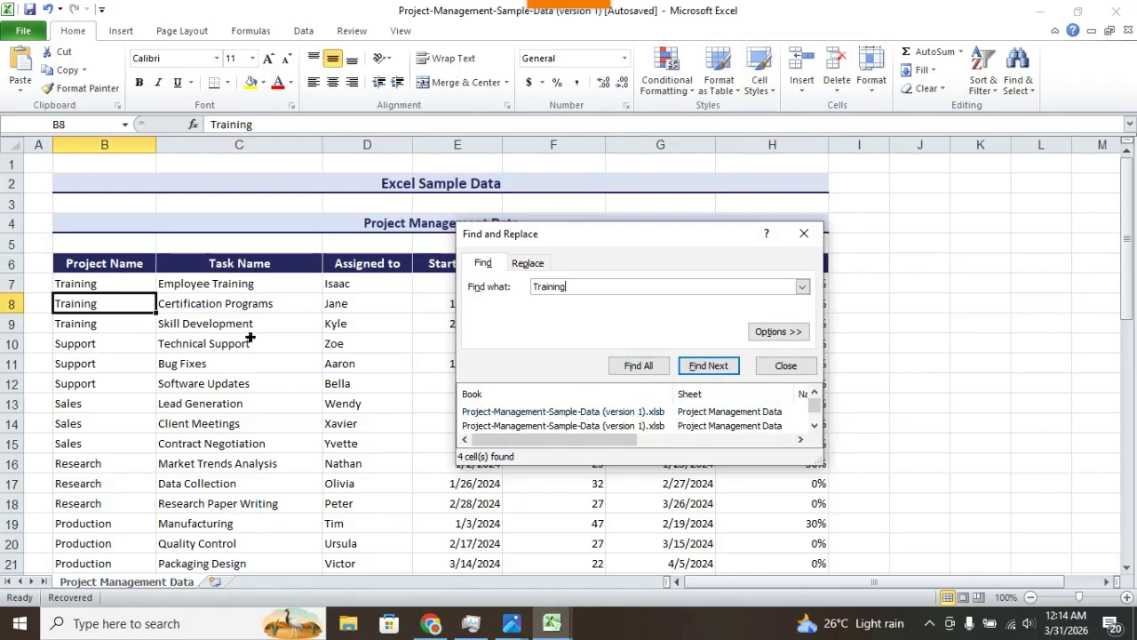
{"action": "left_click", "coordinate": [711, 367]}
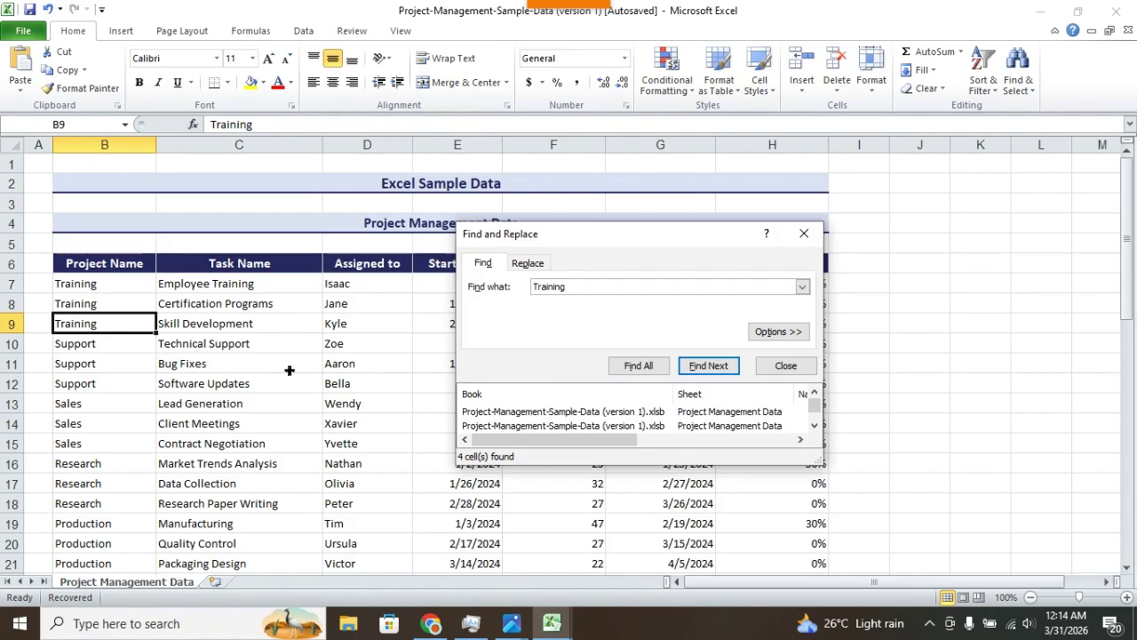
{"action": "left_click", "coordinate": [707, 367]}
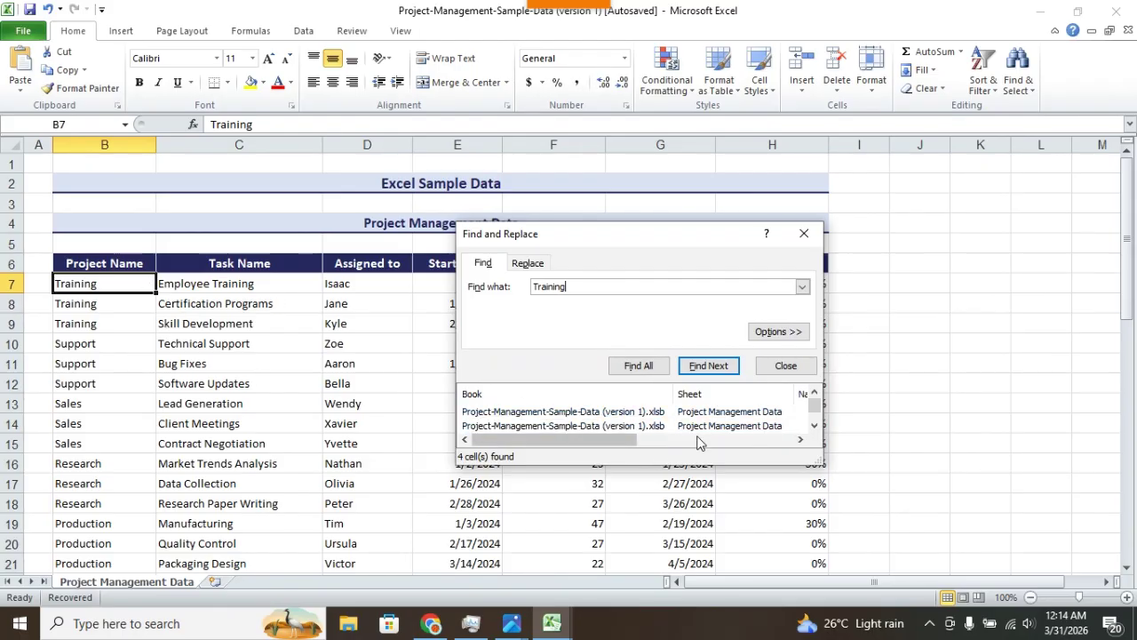
{"action": "left_click", "coordinate": [655, 413]}
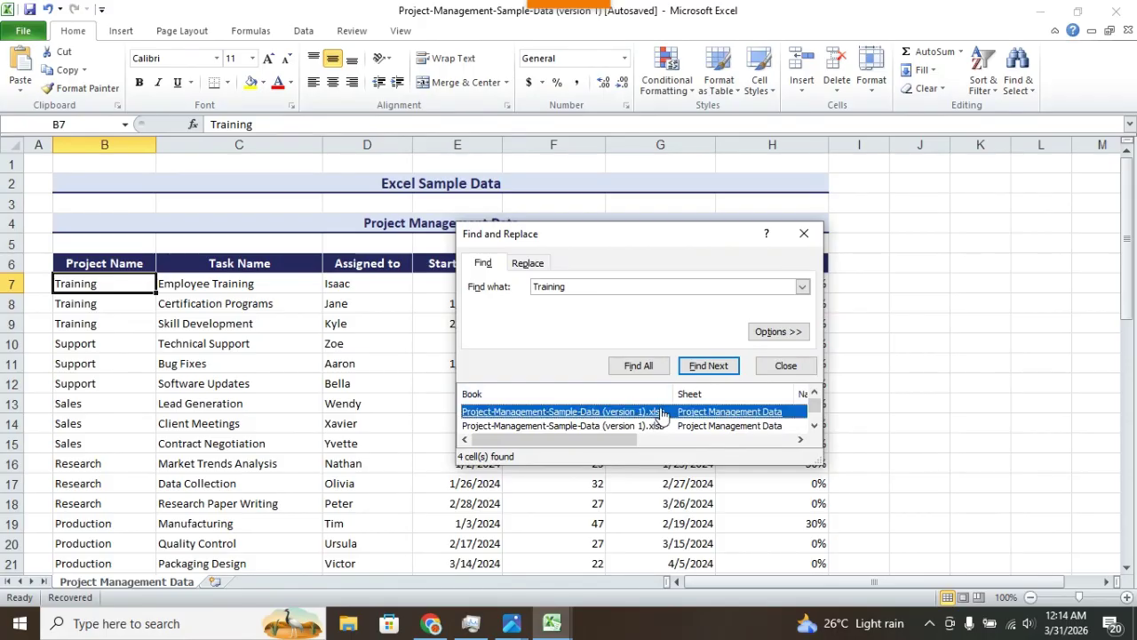
Go to the second "Training" match in the results, replace every "Training" in the sheet with "play", and close the search dialog
{"action": "left_click", "coordinate": [655, 425]}
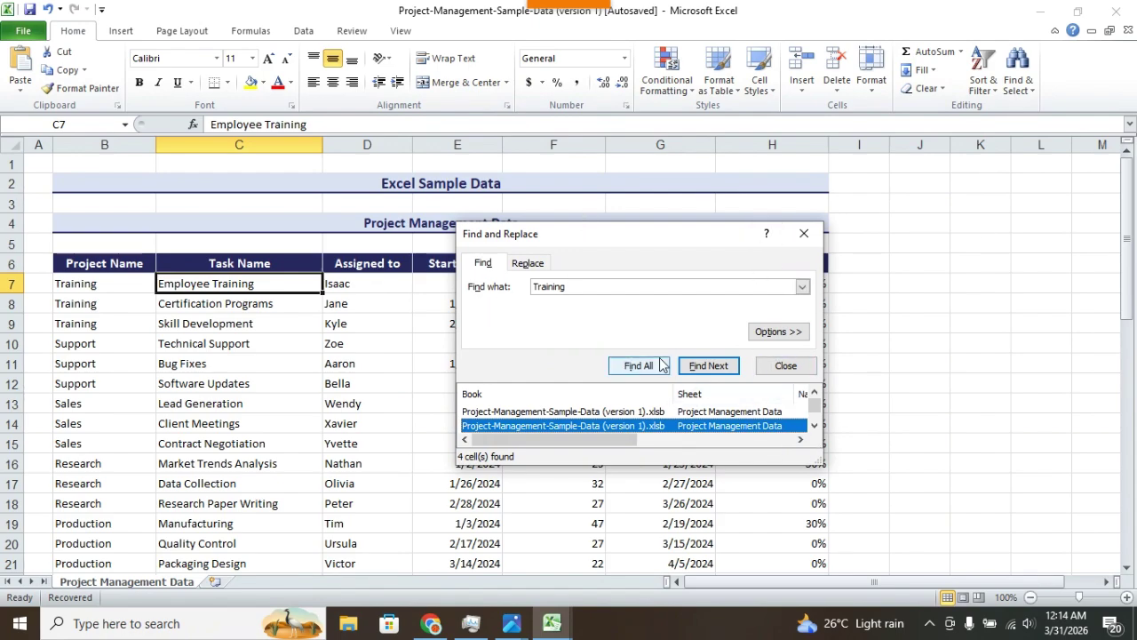
{"action": "left_click", "coordinate": [528, 263]}
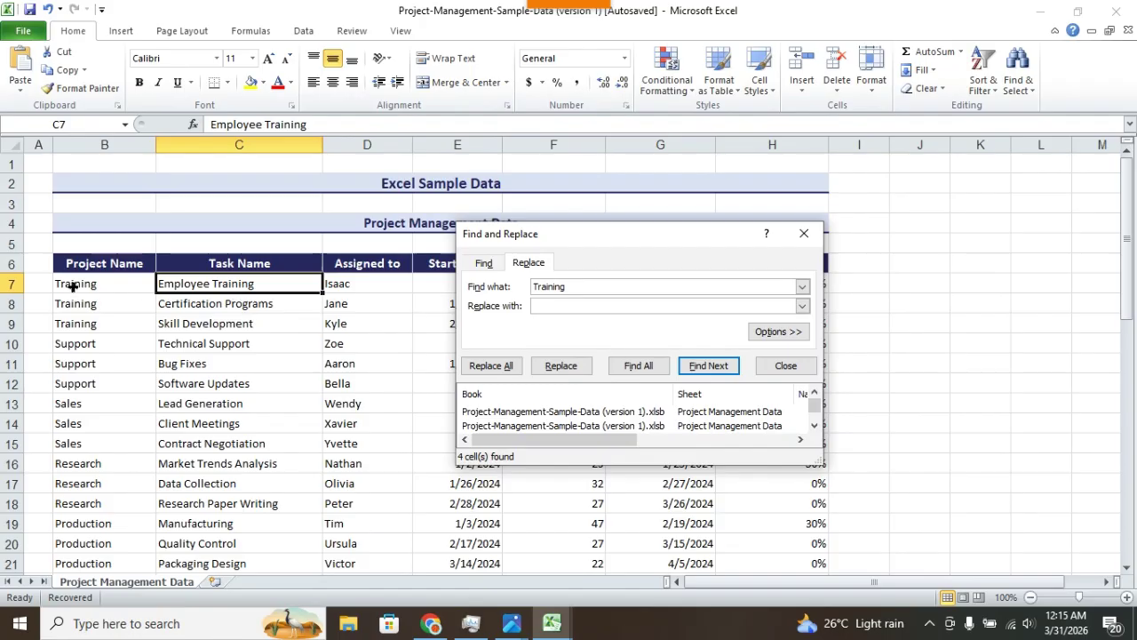
{"action": "left_click", "coordinate": [561, 307]}
{"action": "type", "text": "play"}
{"action": "key", "text": "shift+Tab"}
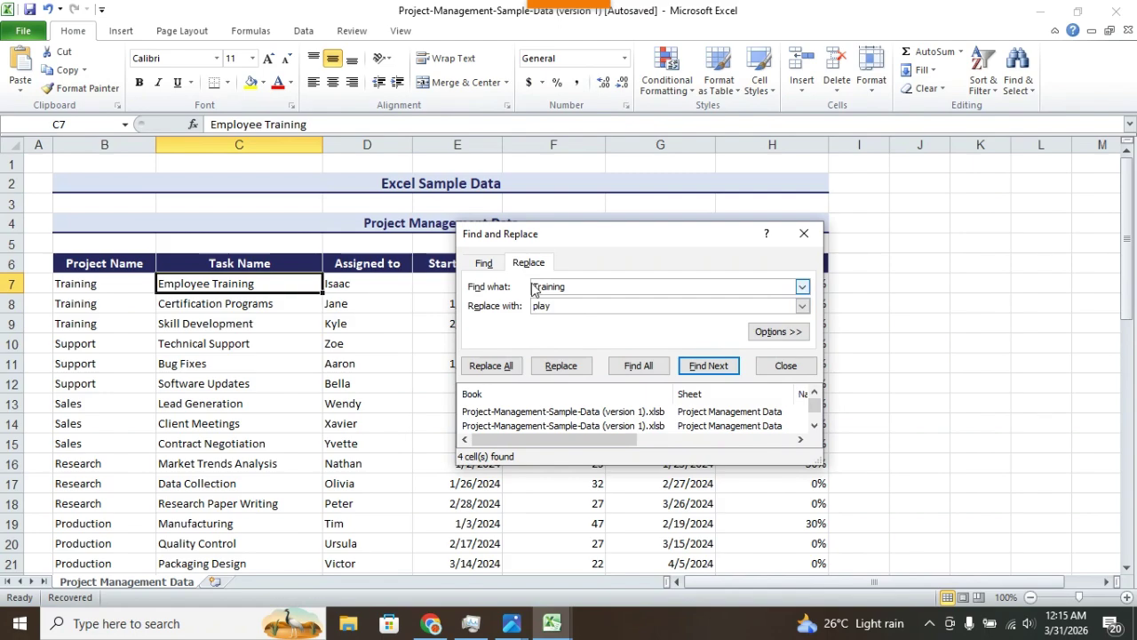
{"action": "left_click", "coordinate": [579, 307]}
{"action": "left_click", "coordinate": [490, 365]}
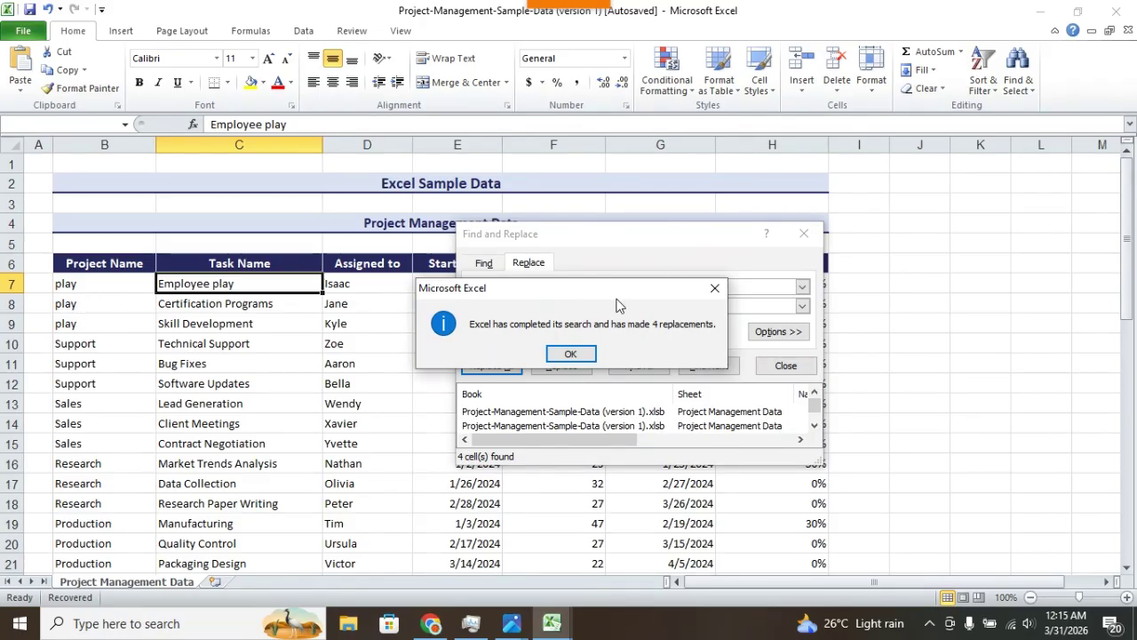
{"action": "left_click", "coordinate": [576, 354]}
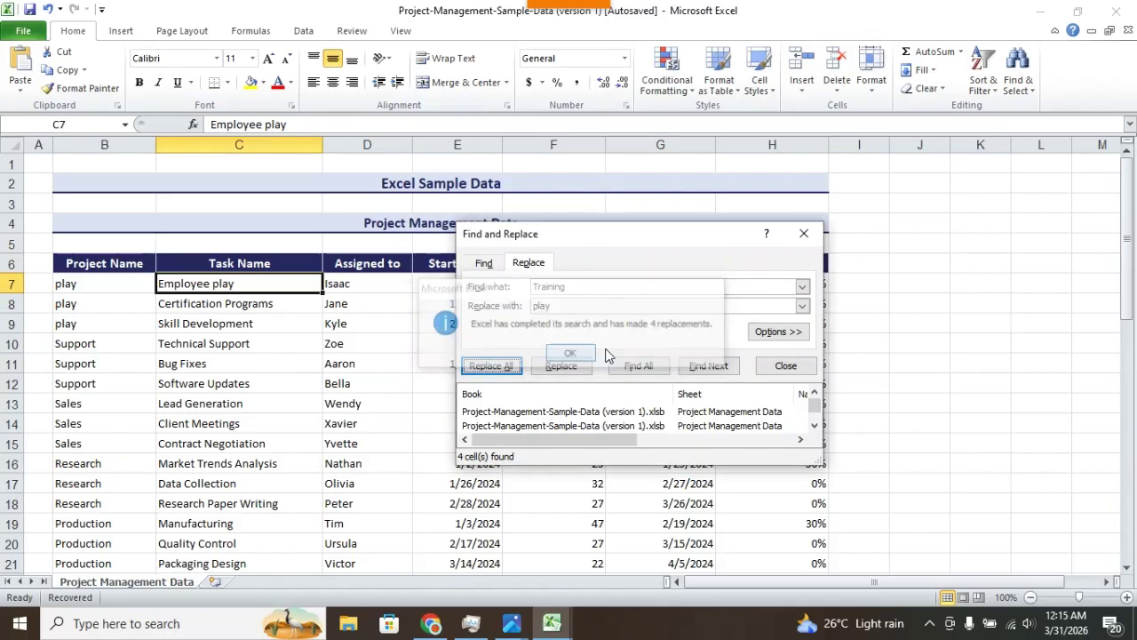
{"action": "left_click", "coordinate": [800, 370]}
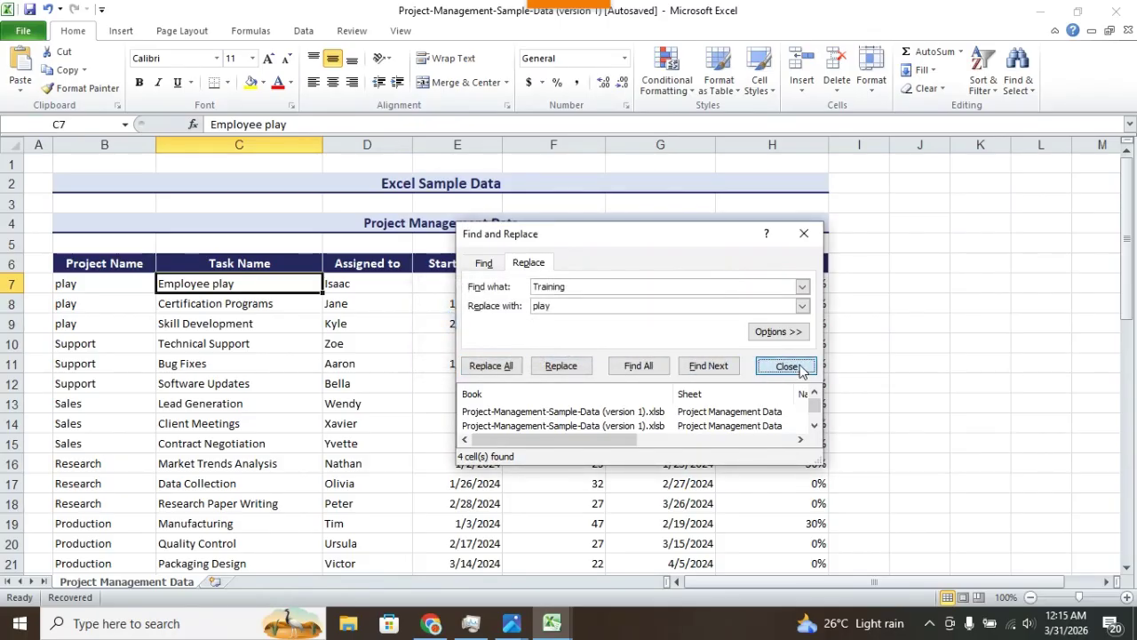
{"action": "left_click", "coordinate": [1018, 85]}
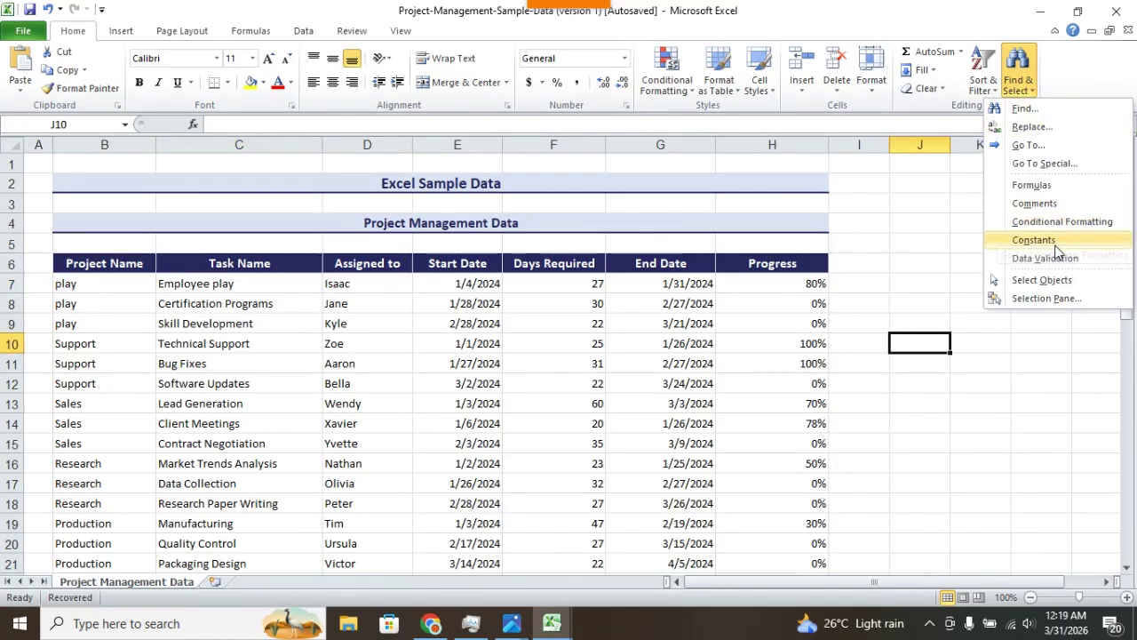
{"action": "left_click", "coordinate": [921, 282]}
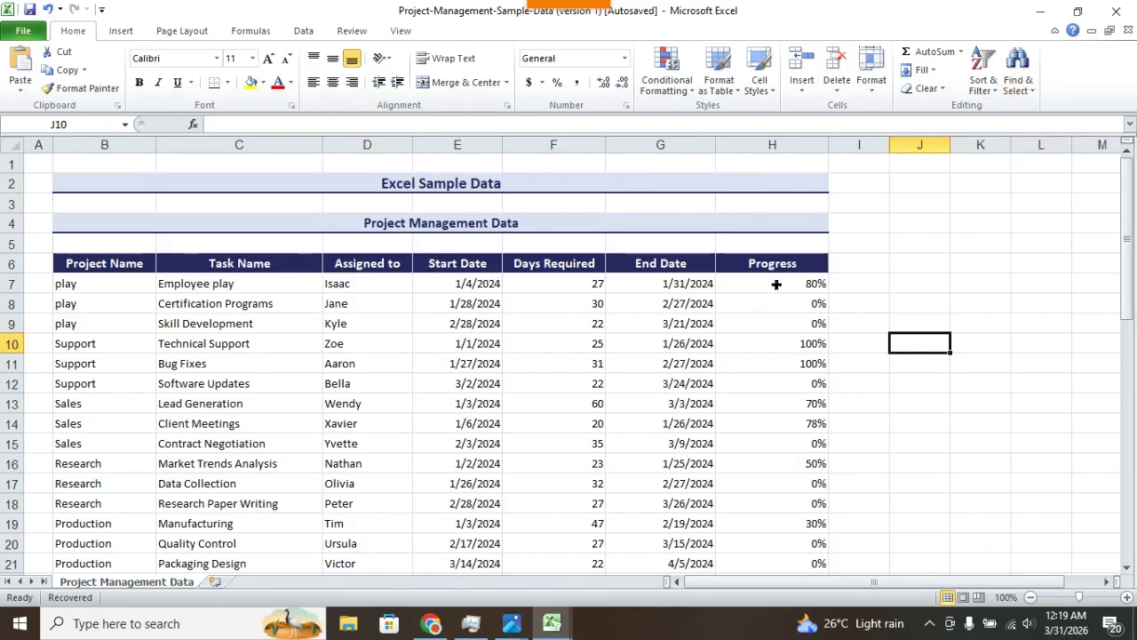